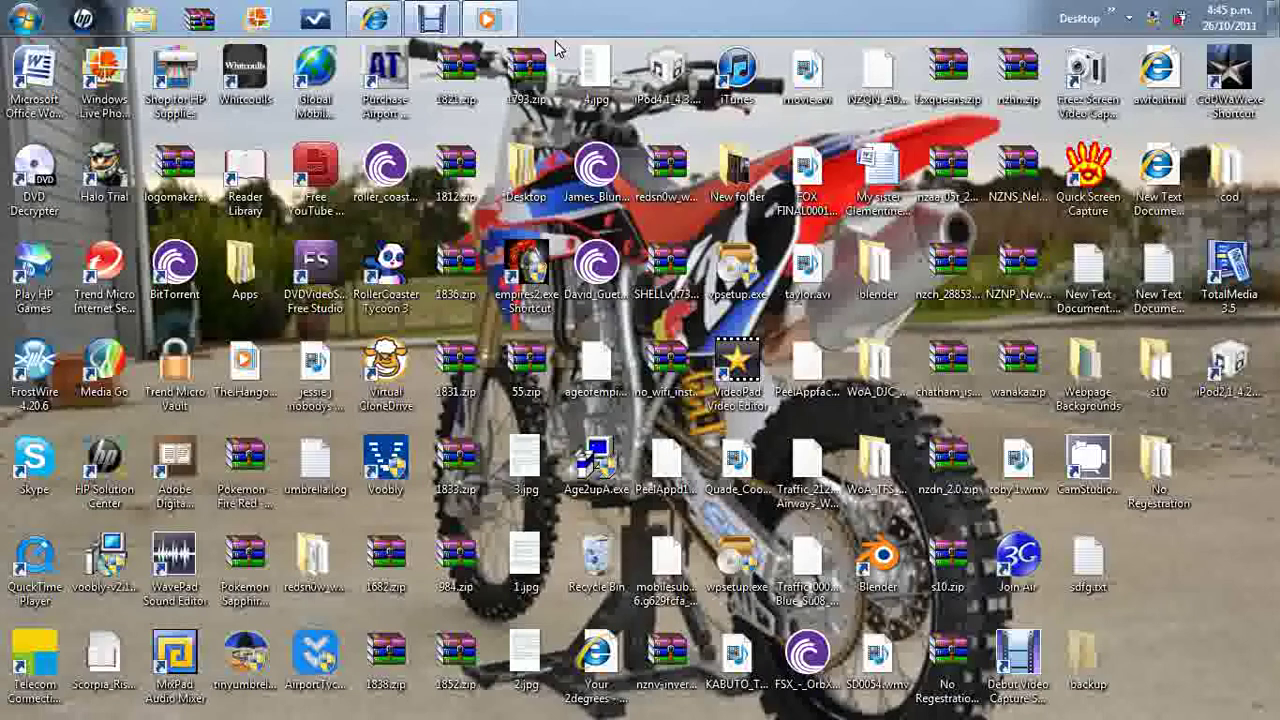
# Restore Windows Media Player and play the iPod screen recording through to the home screen
pyautogui.click(487, 19)
pyautogui.moveTo(290, 650)
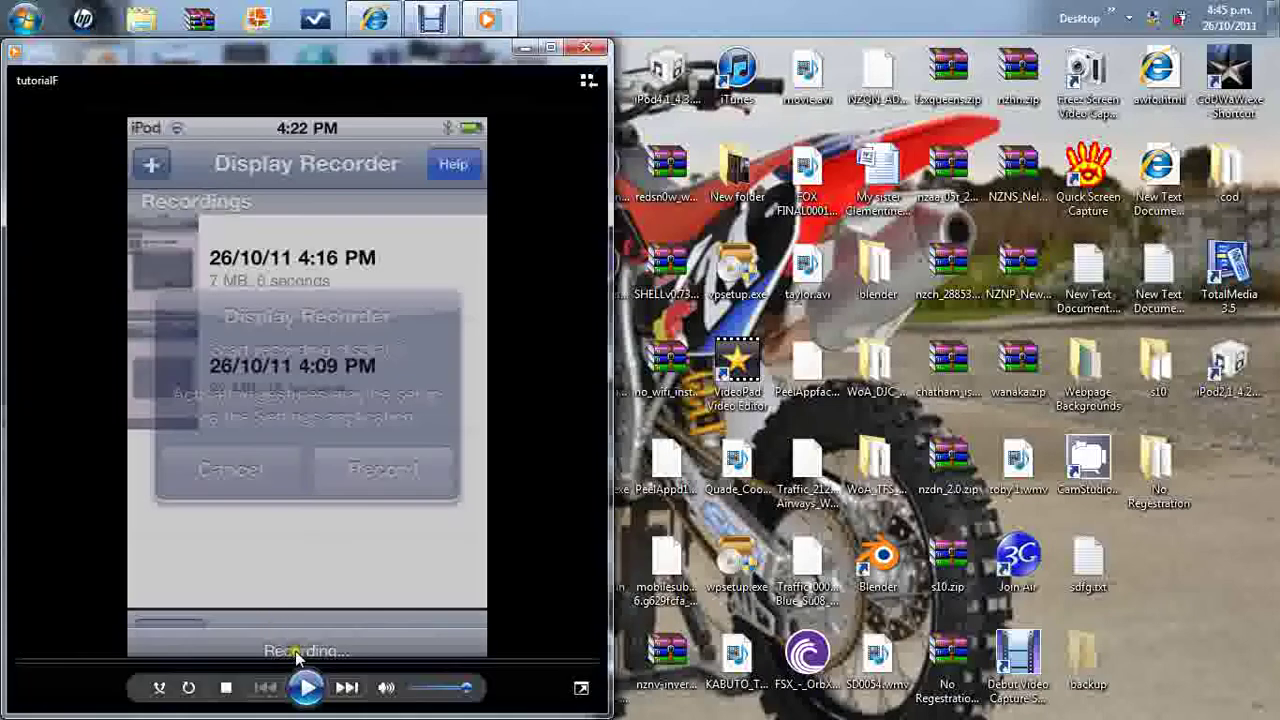
pyautogui.click(306, 688)
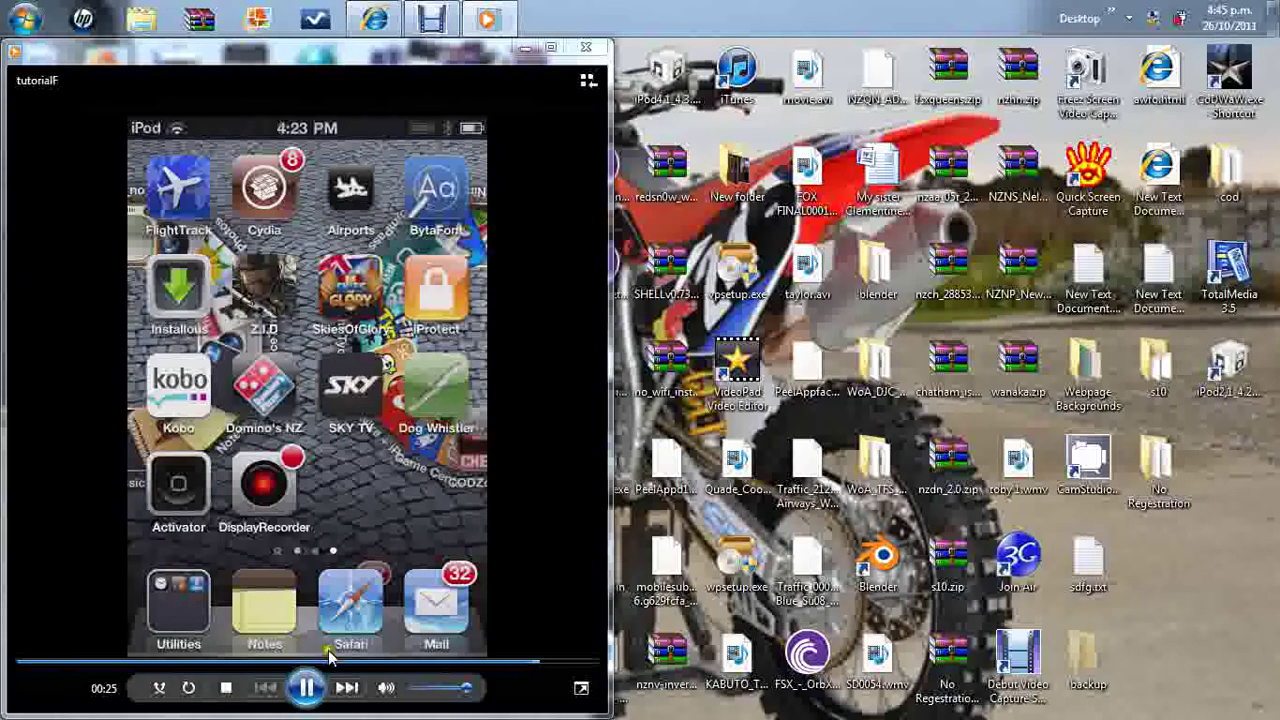
# Close the video player and bring back the MediaFire download page in Internet Explorer
pyautogui.click(586, 47)
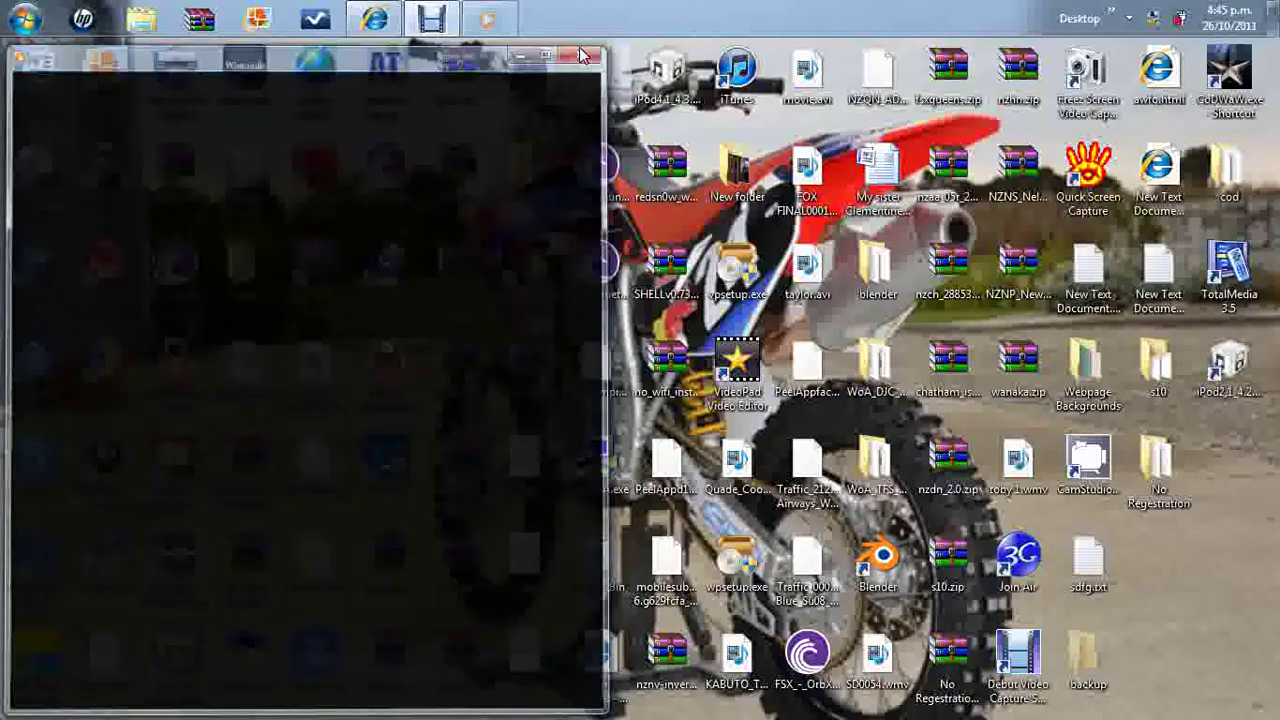
pyautogui.moveTo(392, 18)
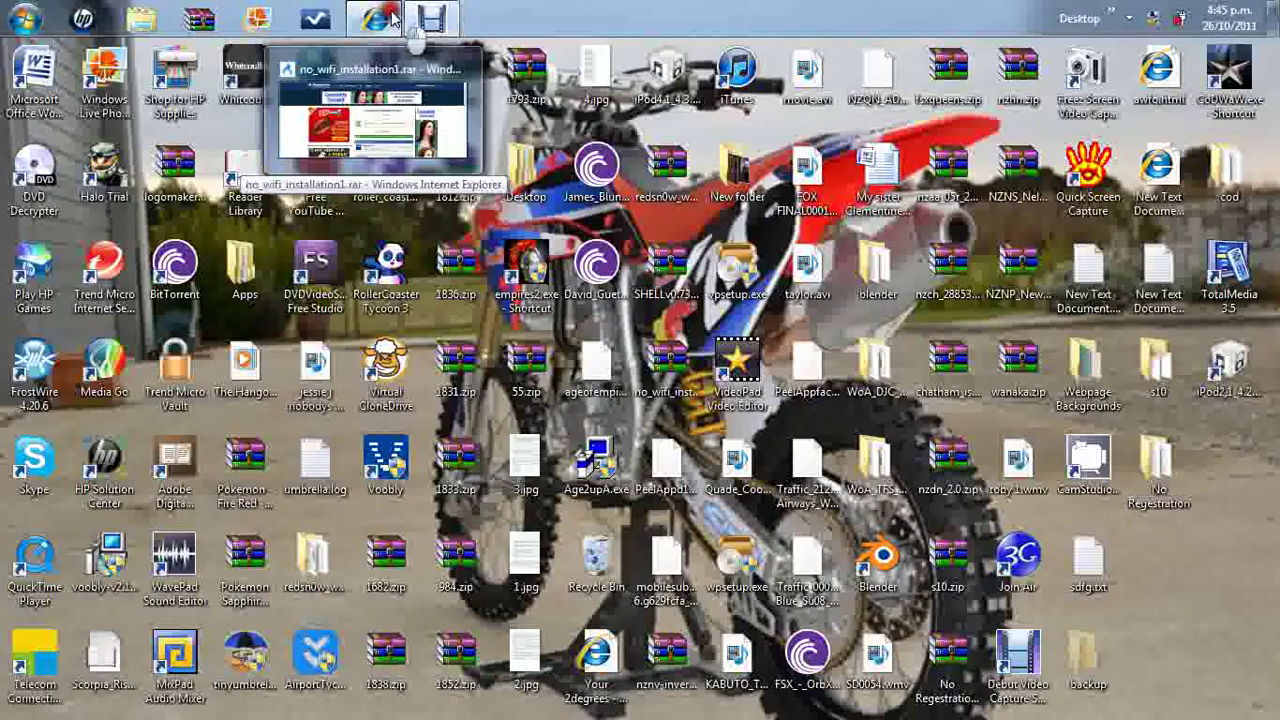
pyautogui.click(392, 18)
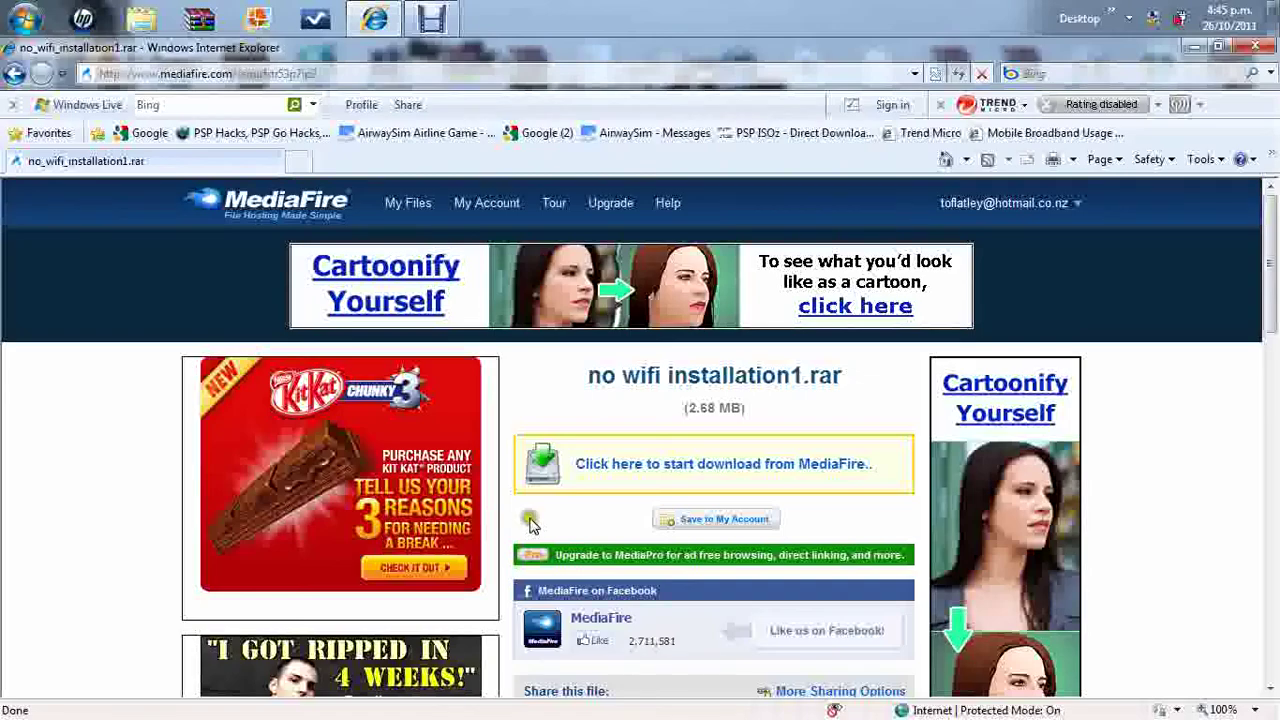
# Save no_wifi_installation1.rar to the Desktop, replacing the existing copy, and close the browser
pyautogui.click(667, 466)
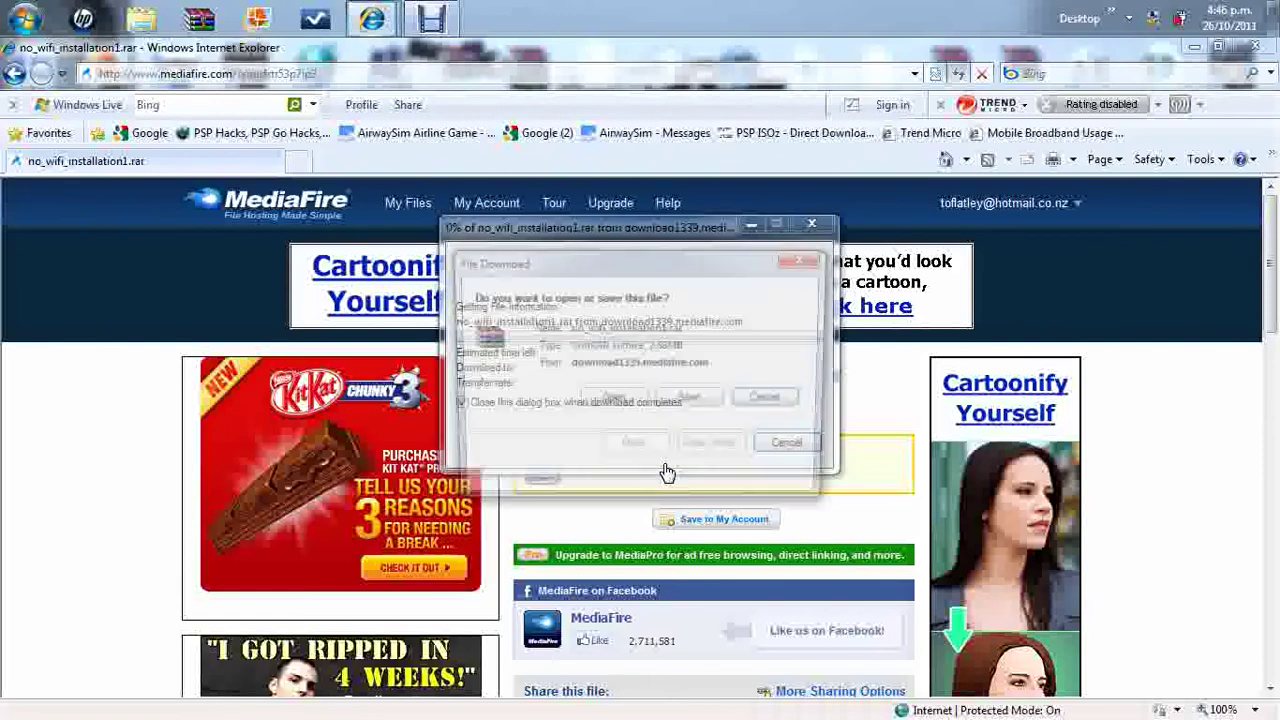
pyautogui.click(688, 408)
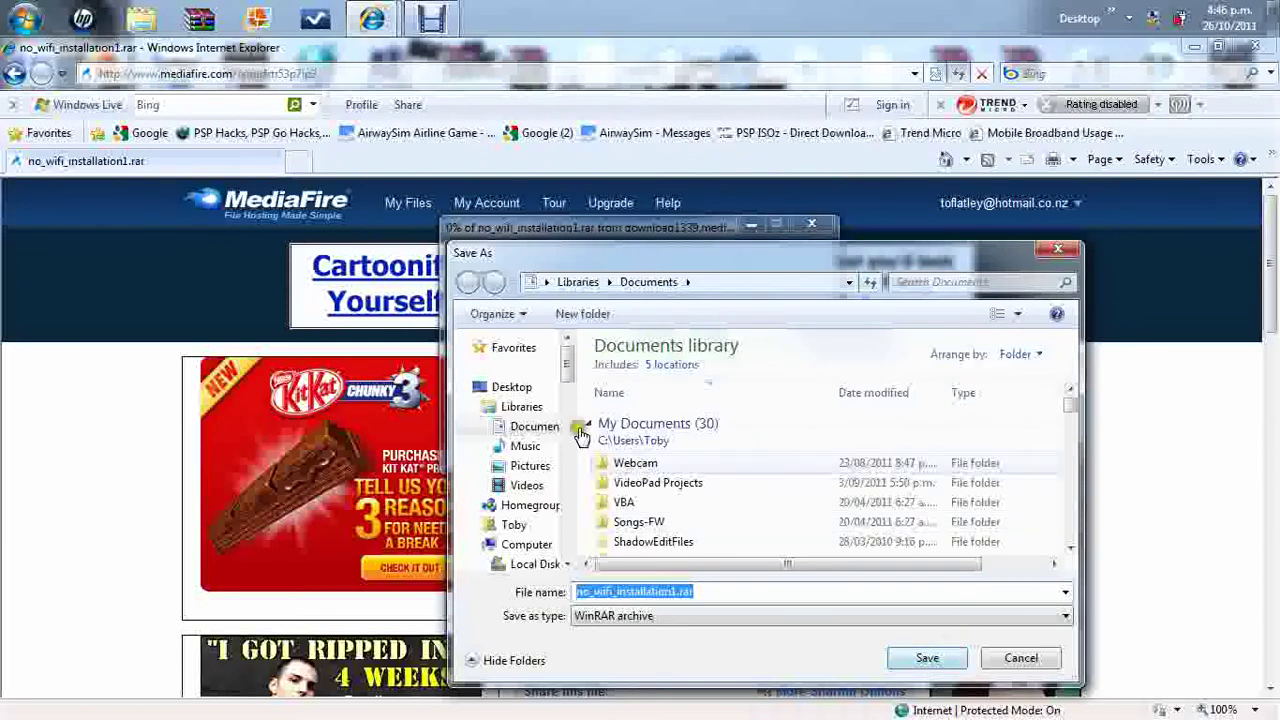
pyautogui.click(508, 386)
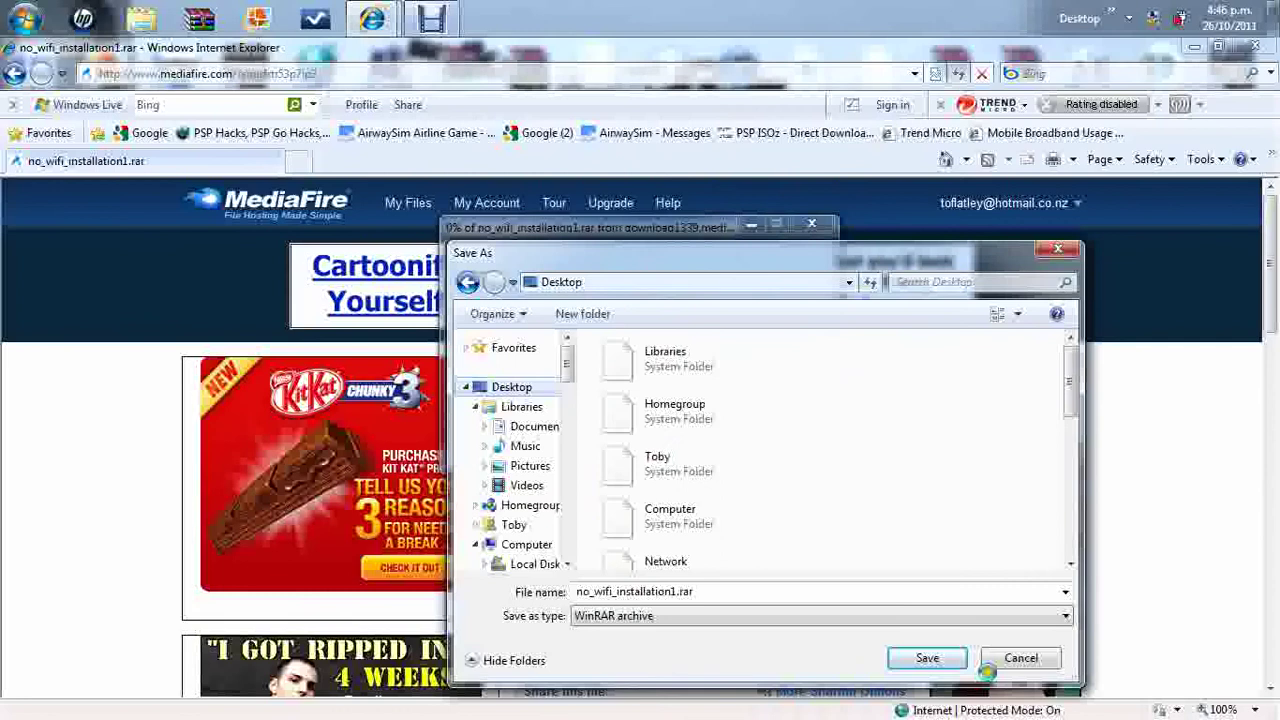
pyautogui.click(940, 658)
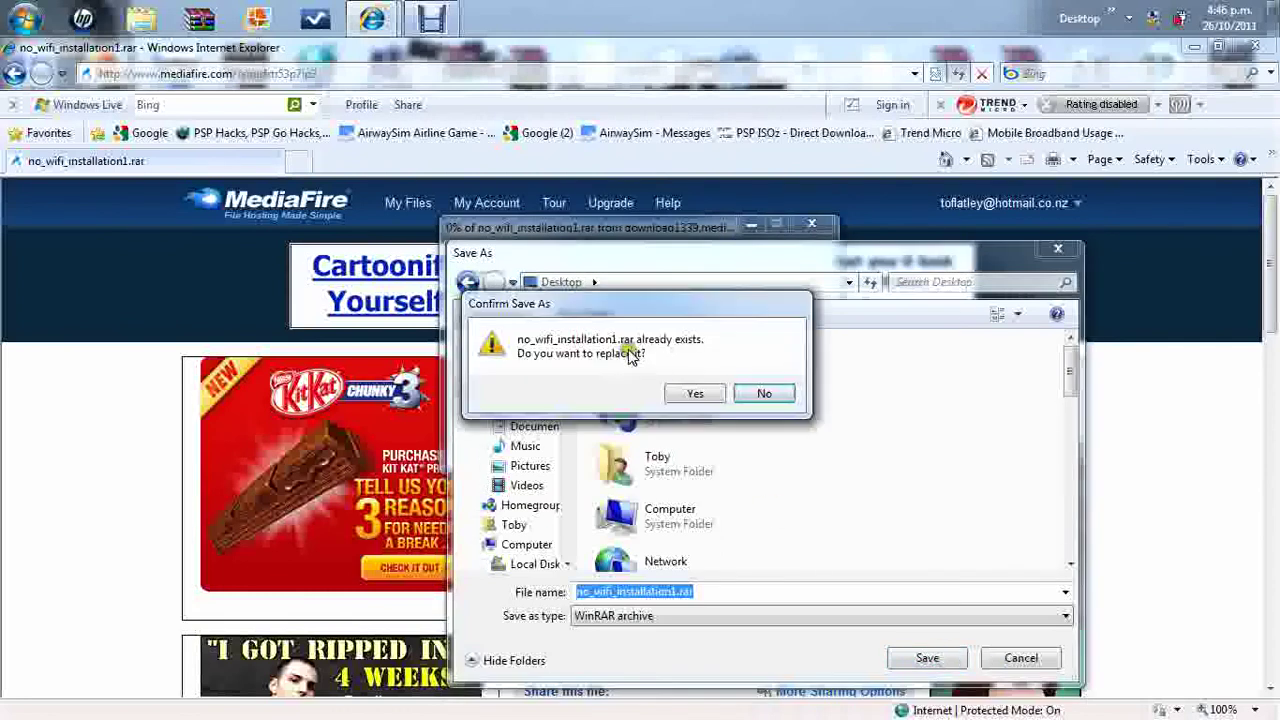
pyautogui.click(690, 394)
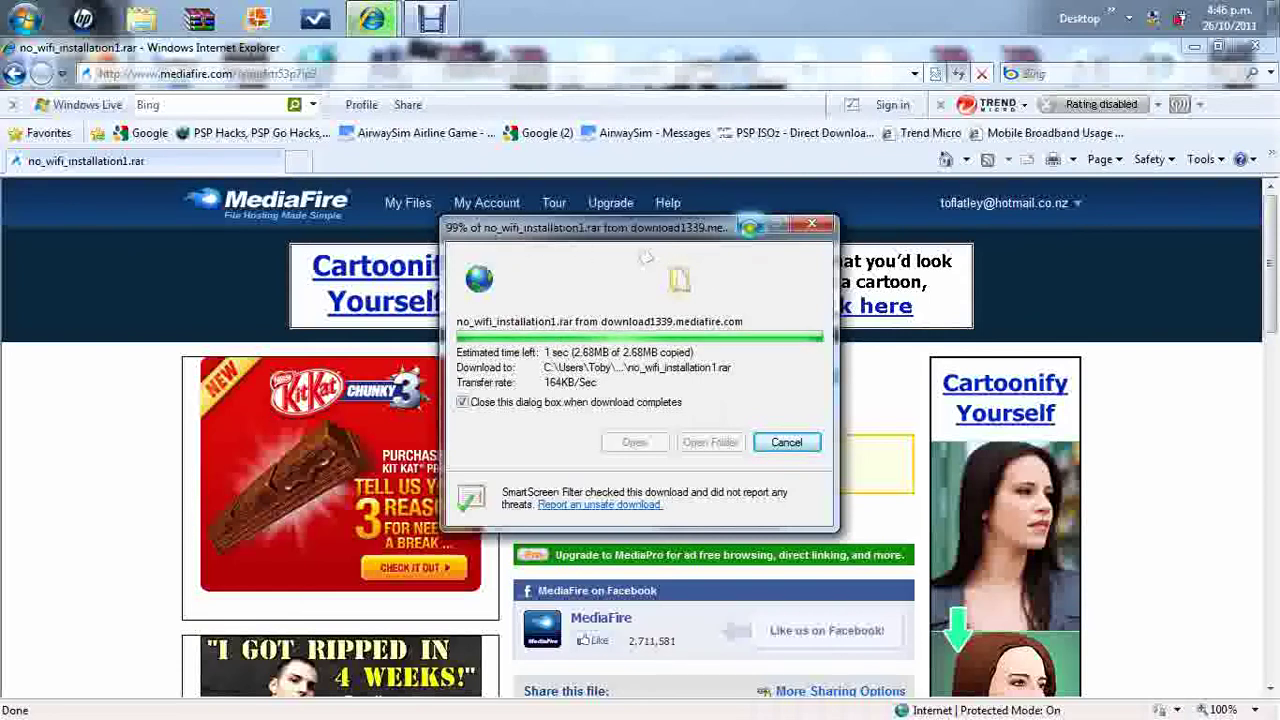
pyautogui.click(1256, 46)
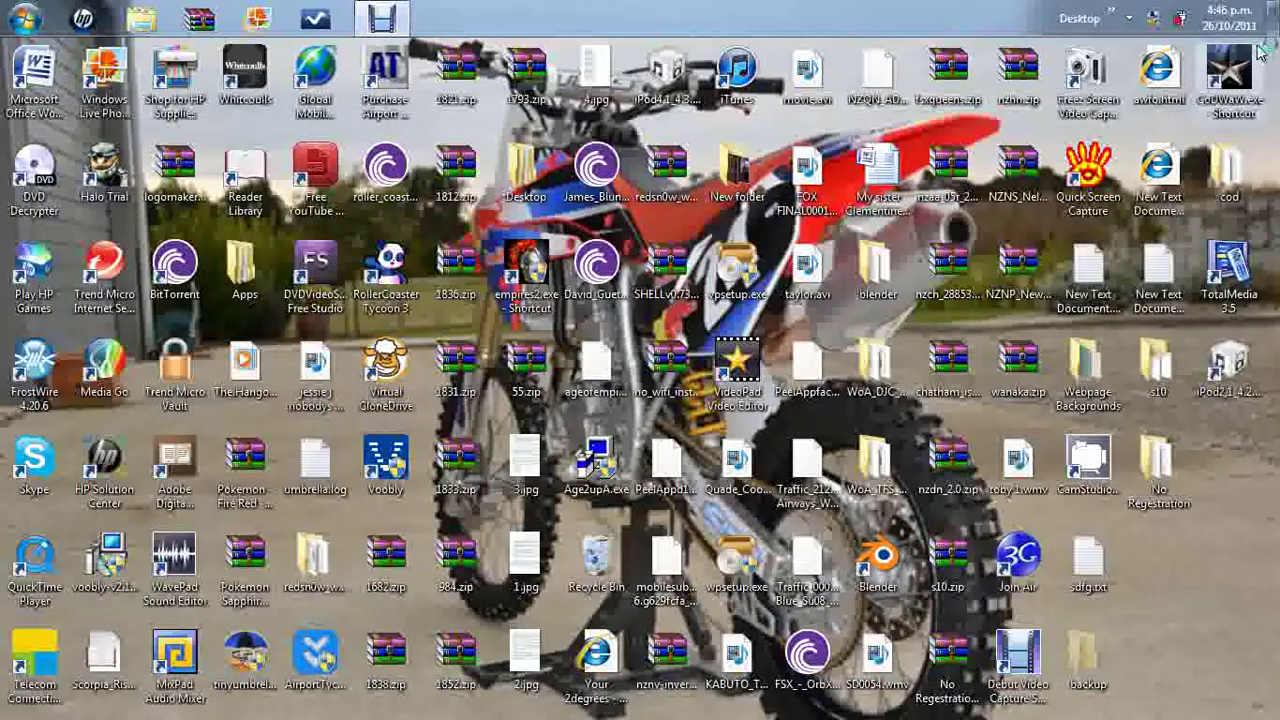
# Select the No Registration folder and open No Regestration.zip in WinRAR
pyautogui.click(1170, 463)
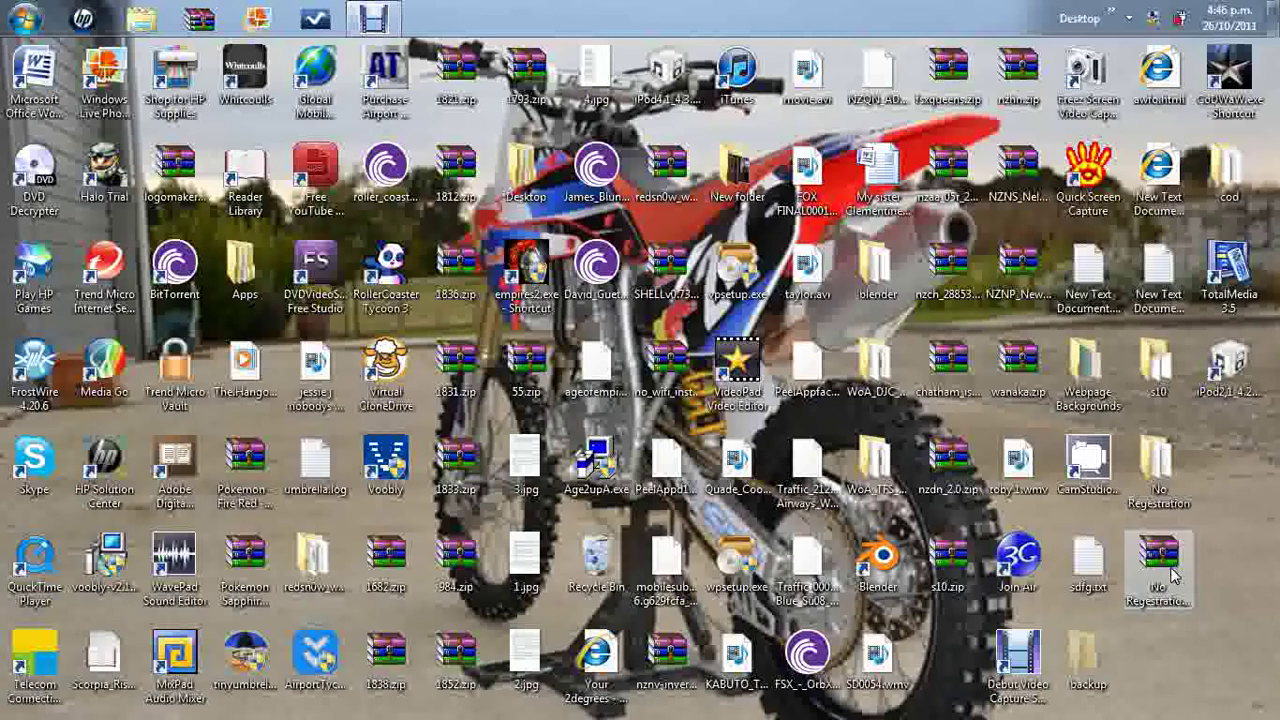
pyautogui.doubleClick(1175, 575)
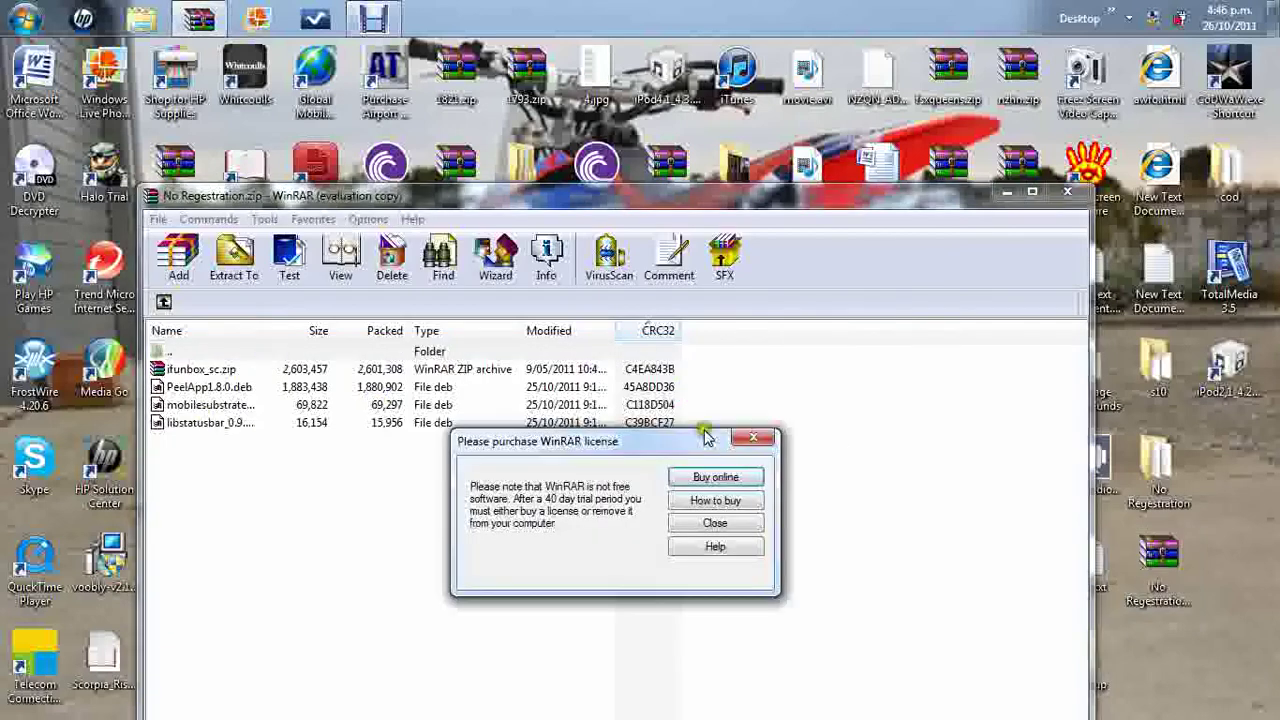
# Dismiss the license reminders, open the nested ifunbox_sc.zip, and launch iFunBox.exe from it
pyautogui.click(755, 437)
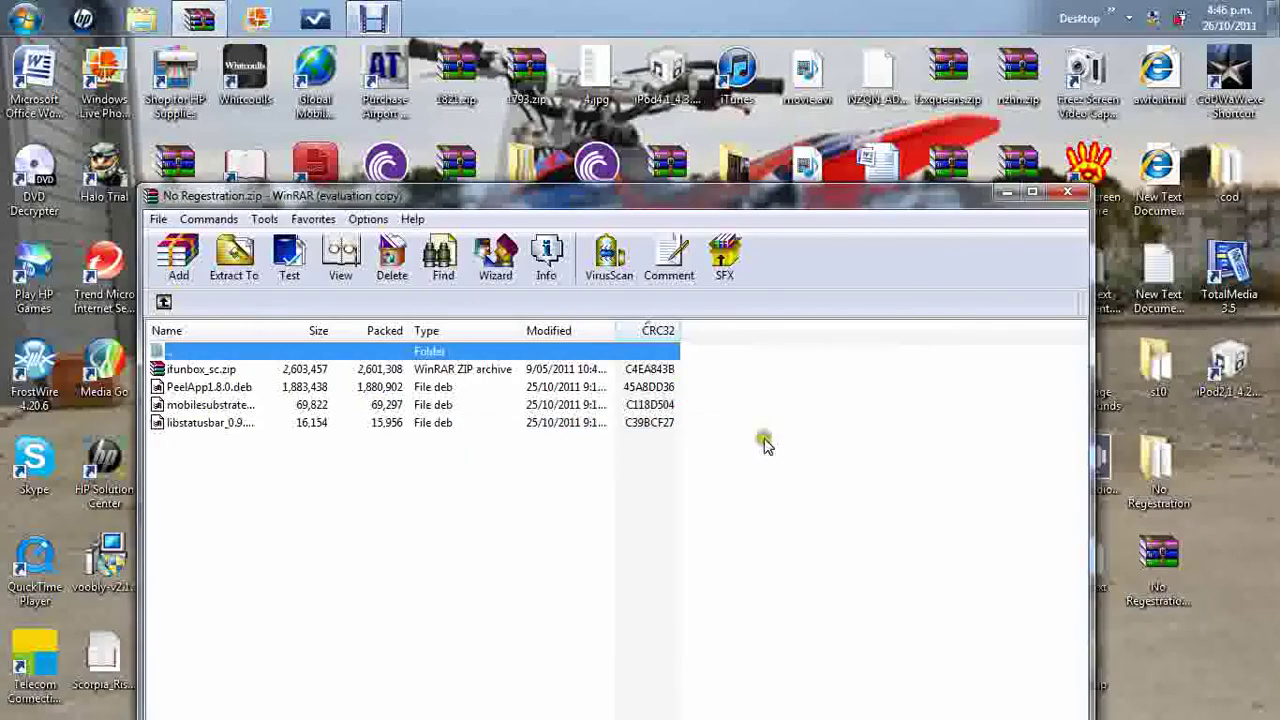
pyautogui.doubleClick(350, 371)
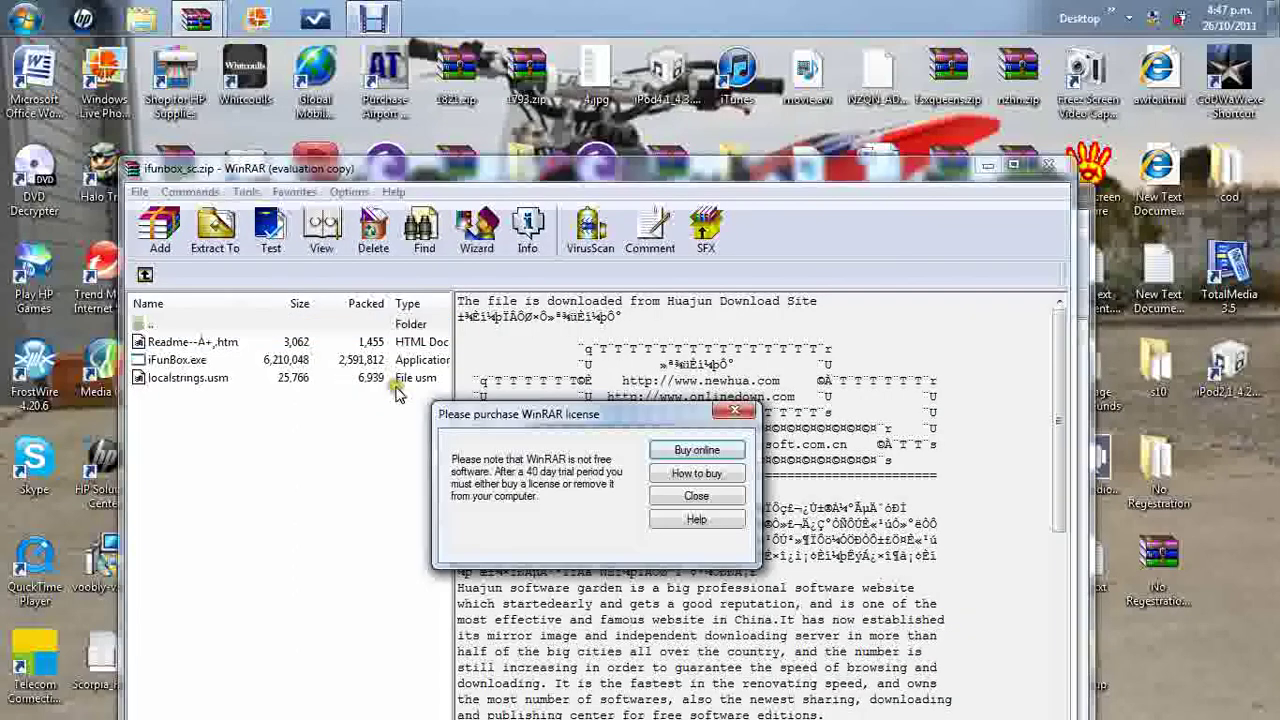
pyautogui.click(735, 410)
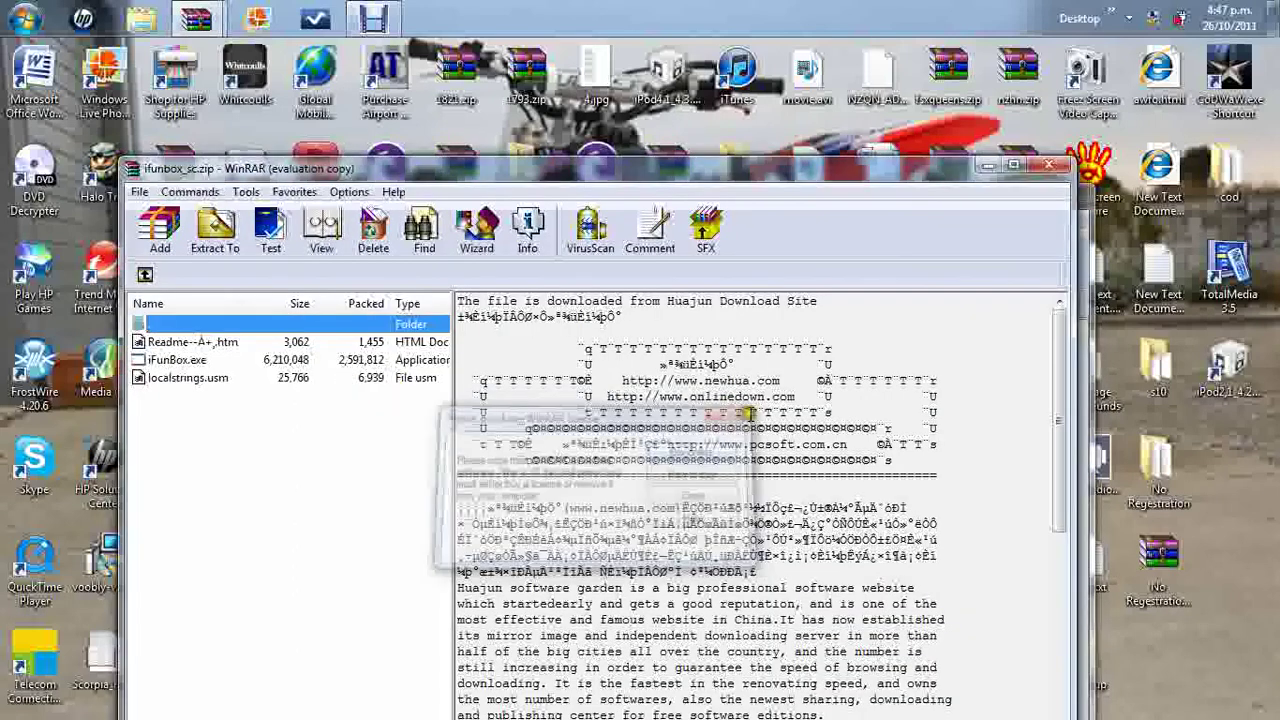
pyautogui.click(222, 362)
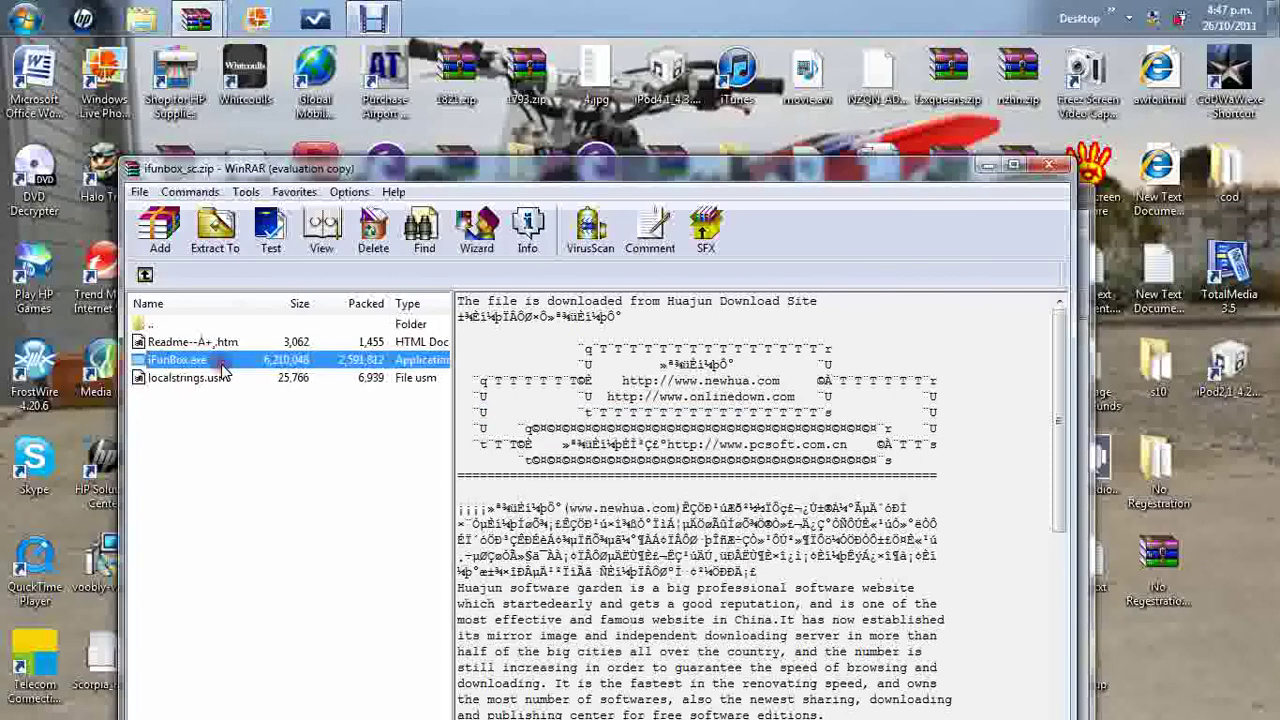
pyautogui.doubleClick(222, 366)
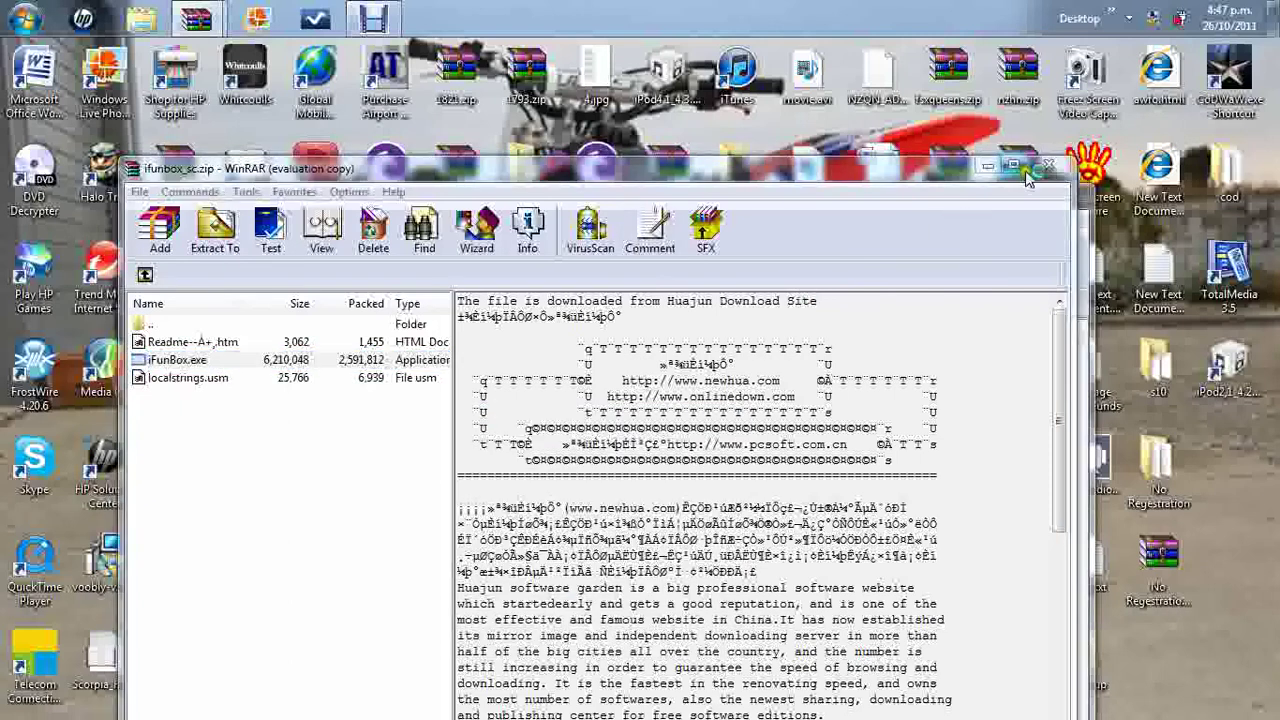
# Move the i-FunBox window aside, close WinRAR, and expand the iPod Touch's file system
pyautogui.moveTo(982, 133); pyautogui.dragTo(762, 247)
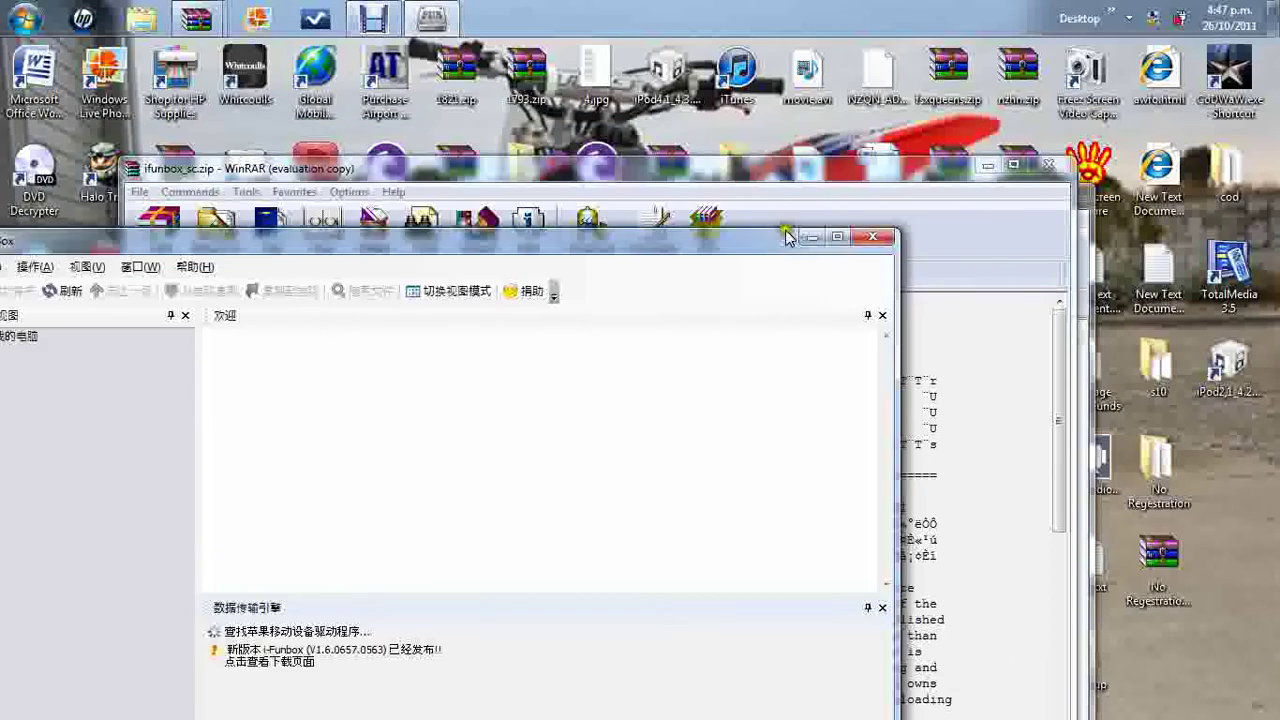
pyautogui.click(1043, 165)
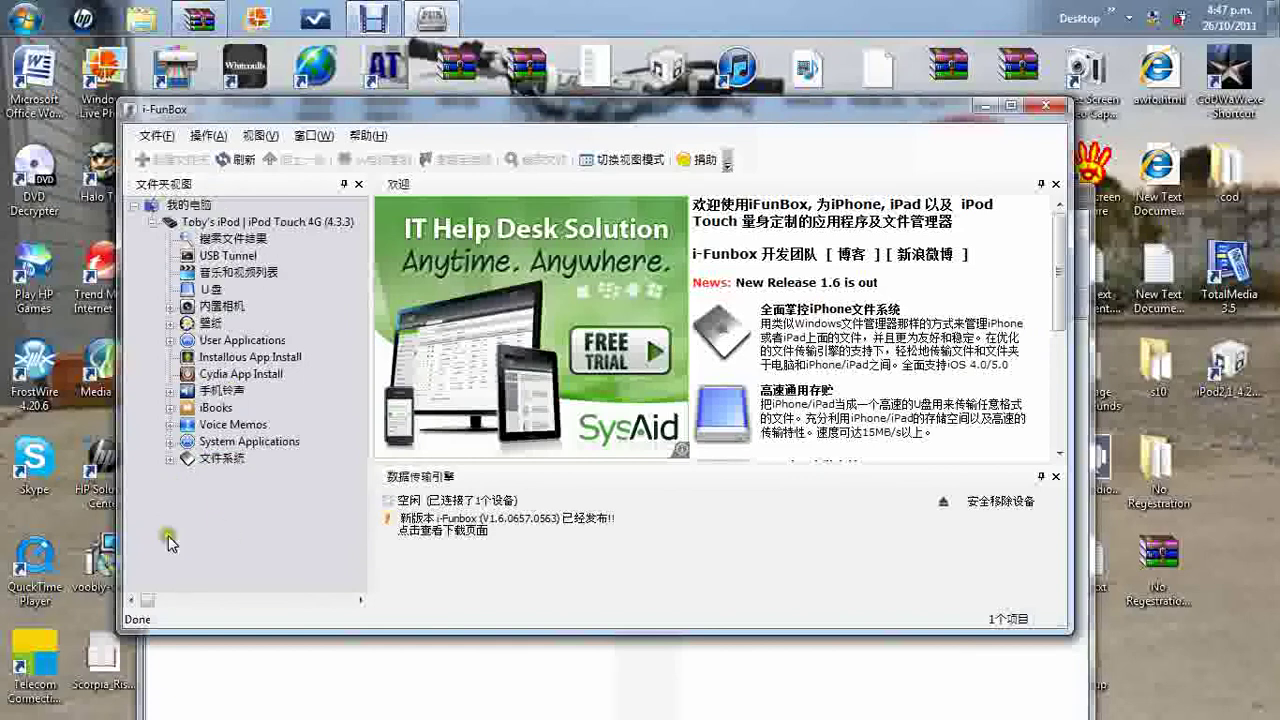
pyautogui.click(167, 461)
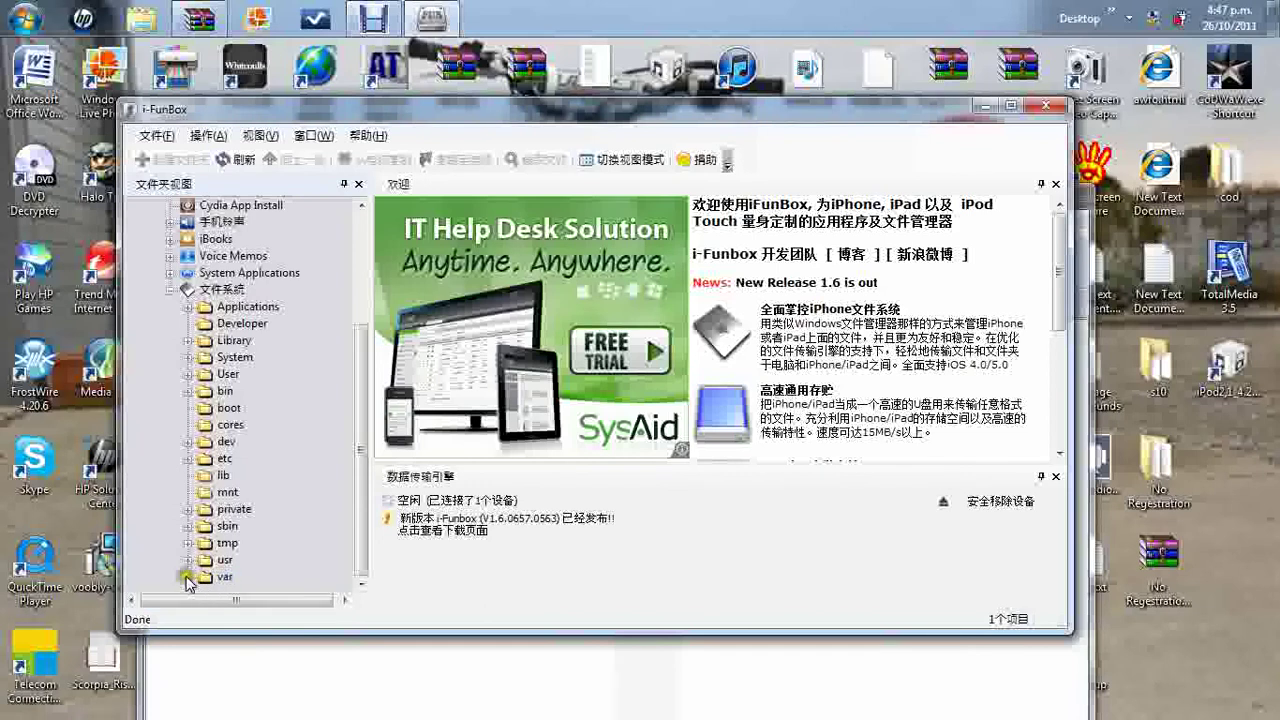
# Browse the iPod's tree through var, root, Media and Cydia to the empty AutoInstall folder
pyautogui.click(188, 578)
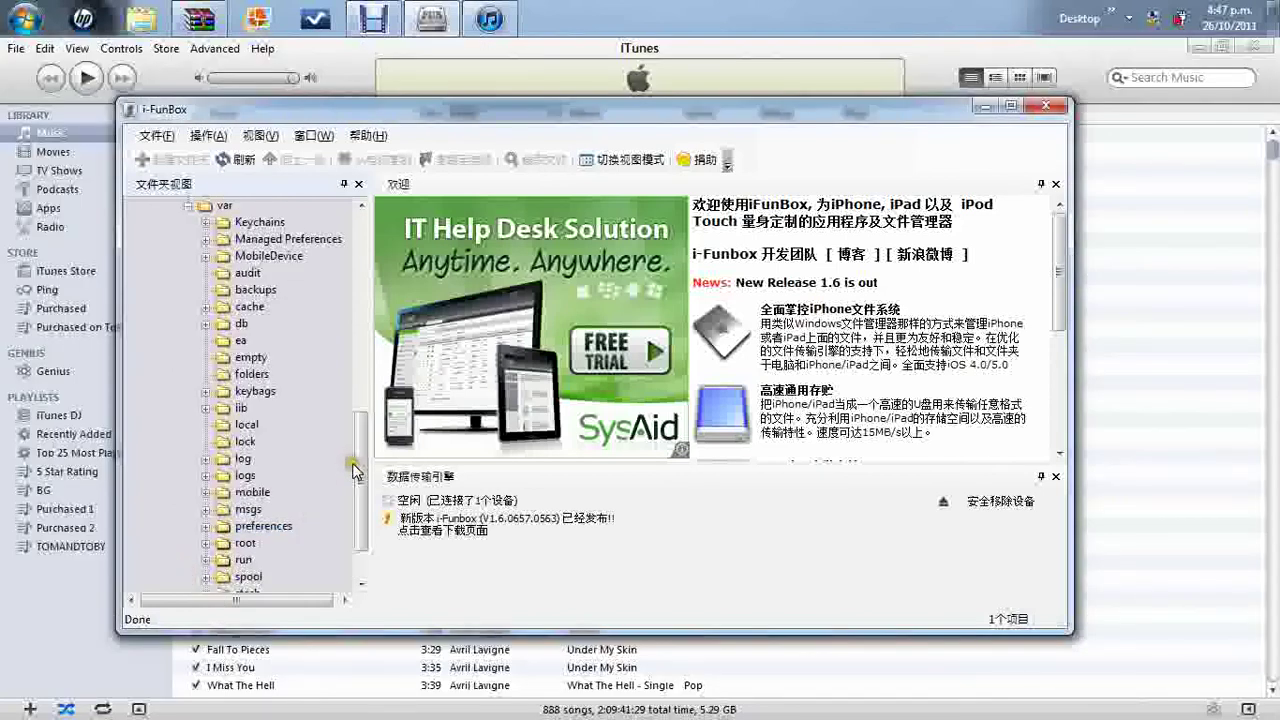
pyautogui.moveTo(357, 463); pyautogui.dragTo(357, 487)
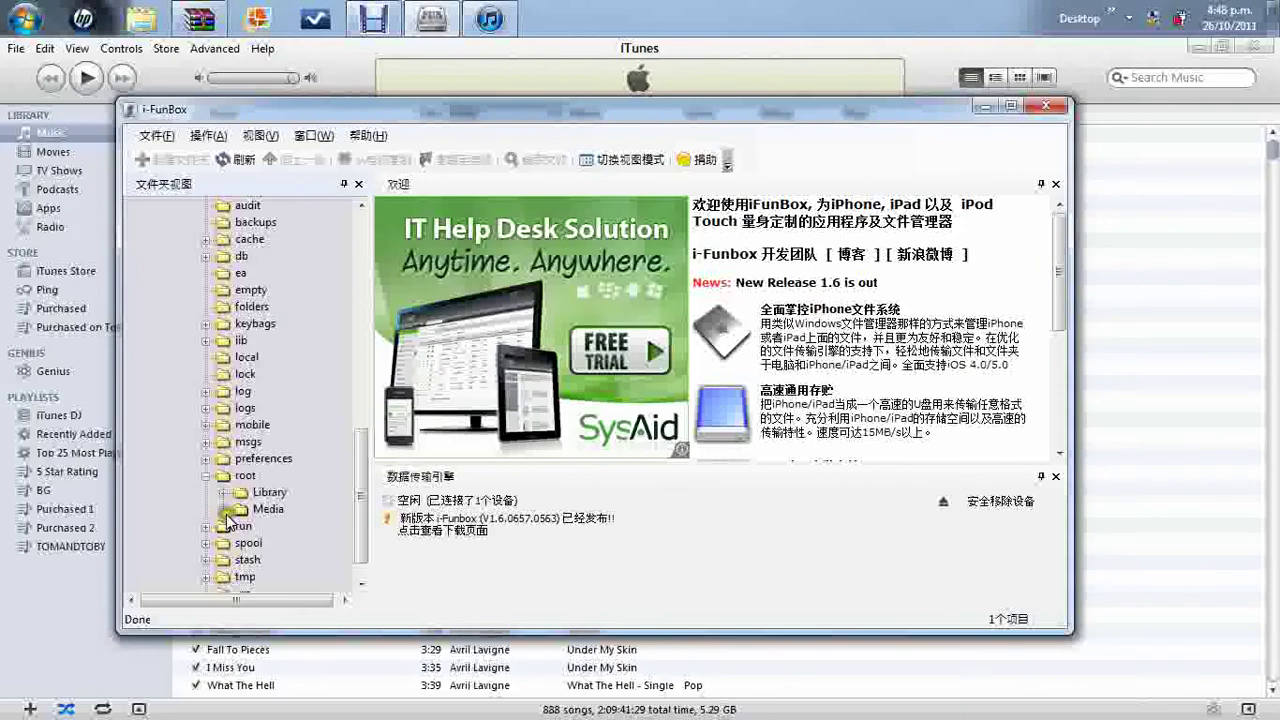
pyautogui.click(221, 511)
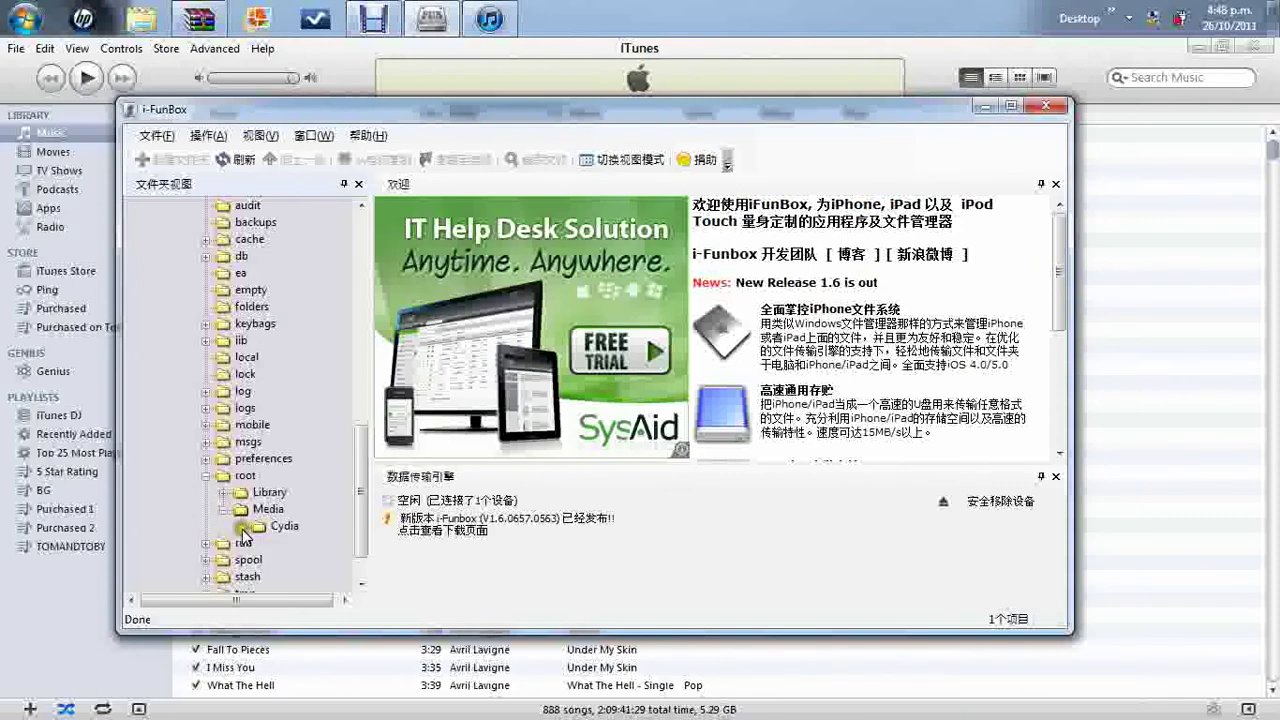
pyautogui.click(242, 527)
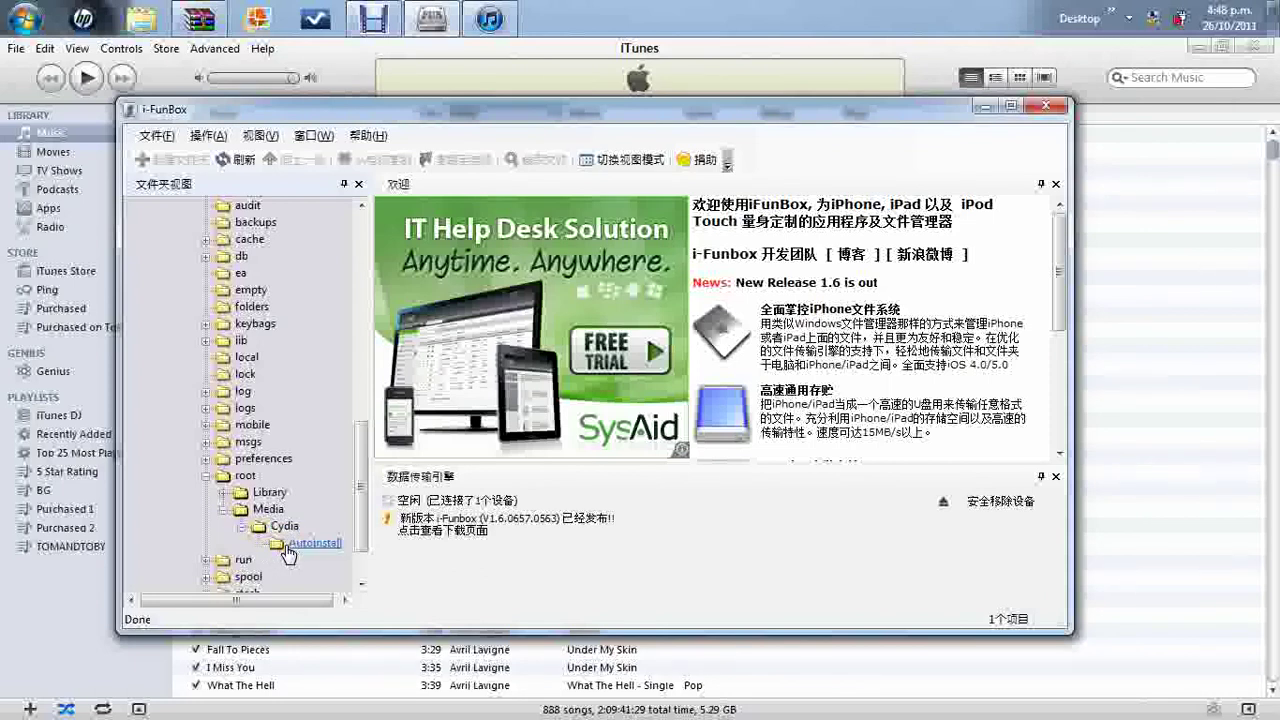
pyautogui.click(286, 548)
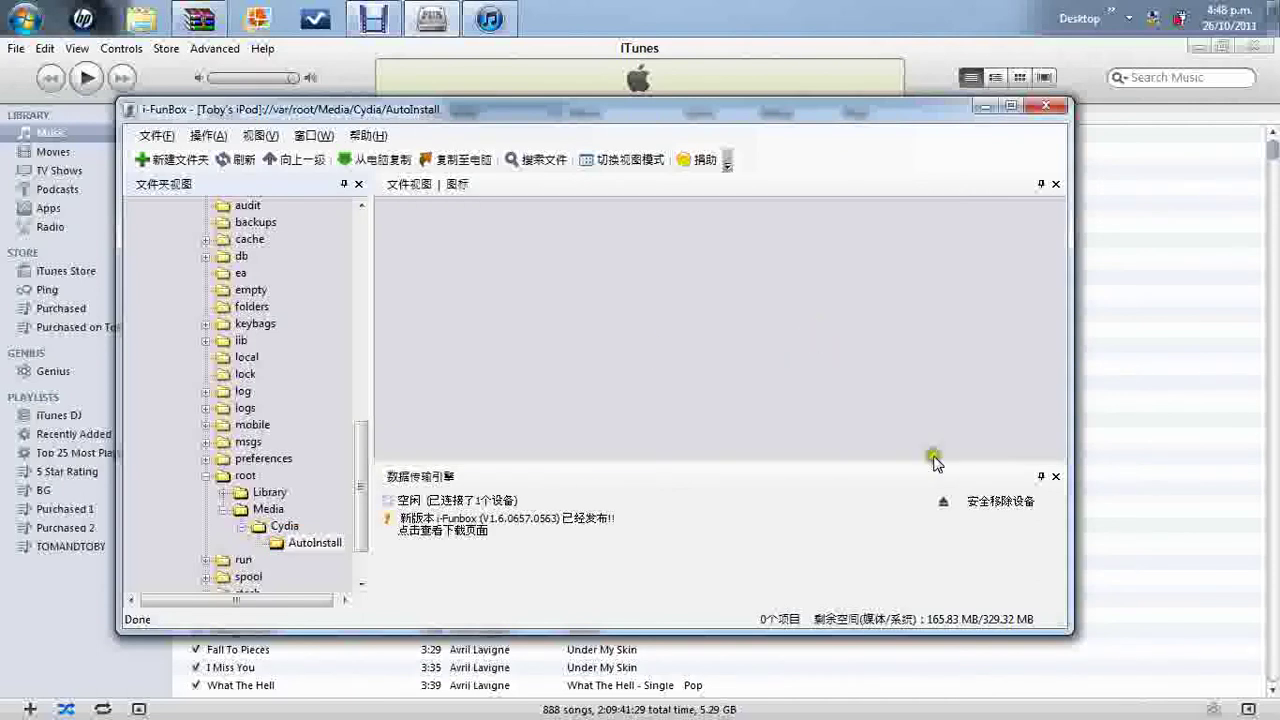
# Switch to iTunes and quit it, confirming despite the running iPod sync
pyautogui.click(1162, 48)
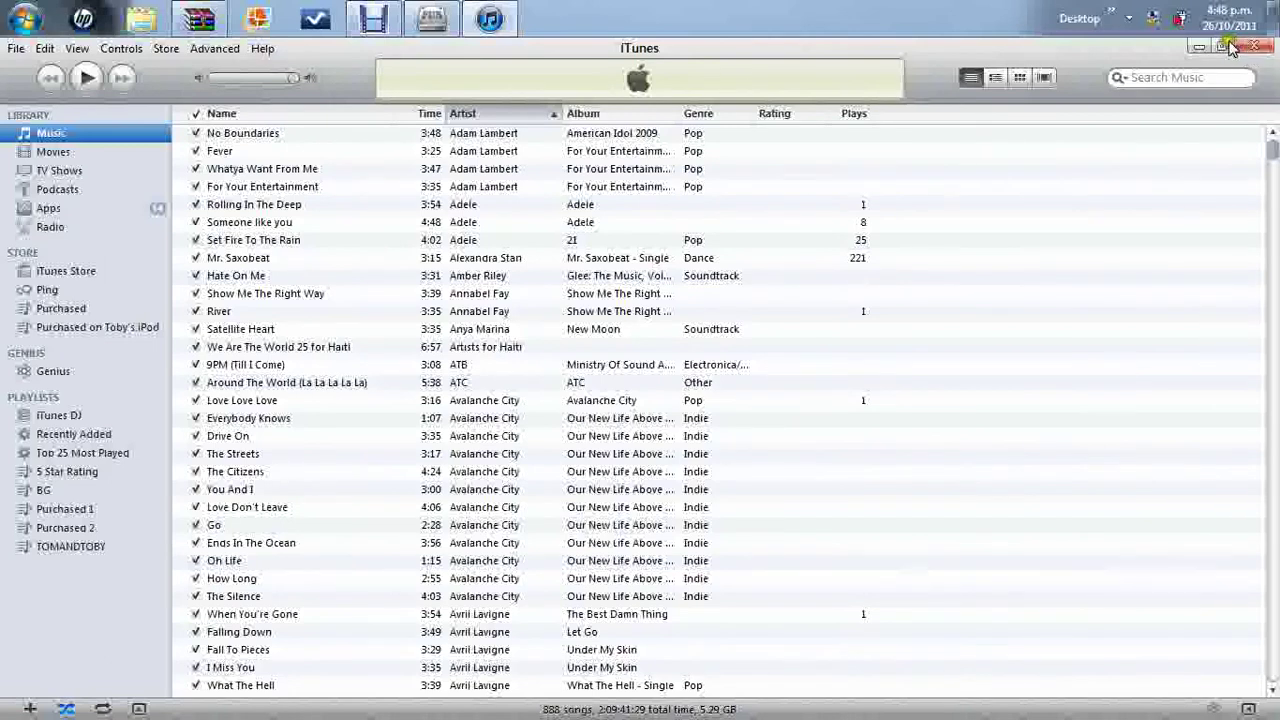
pyautogui.click(1200, 48)
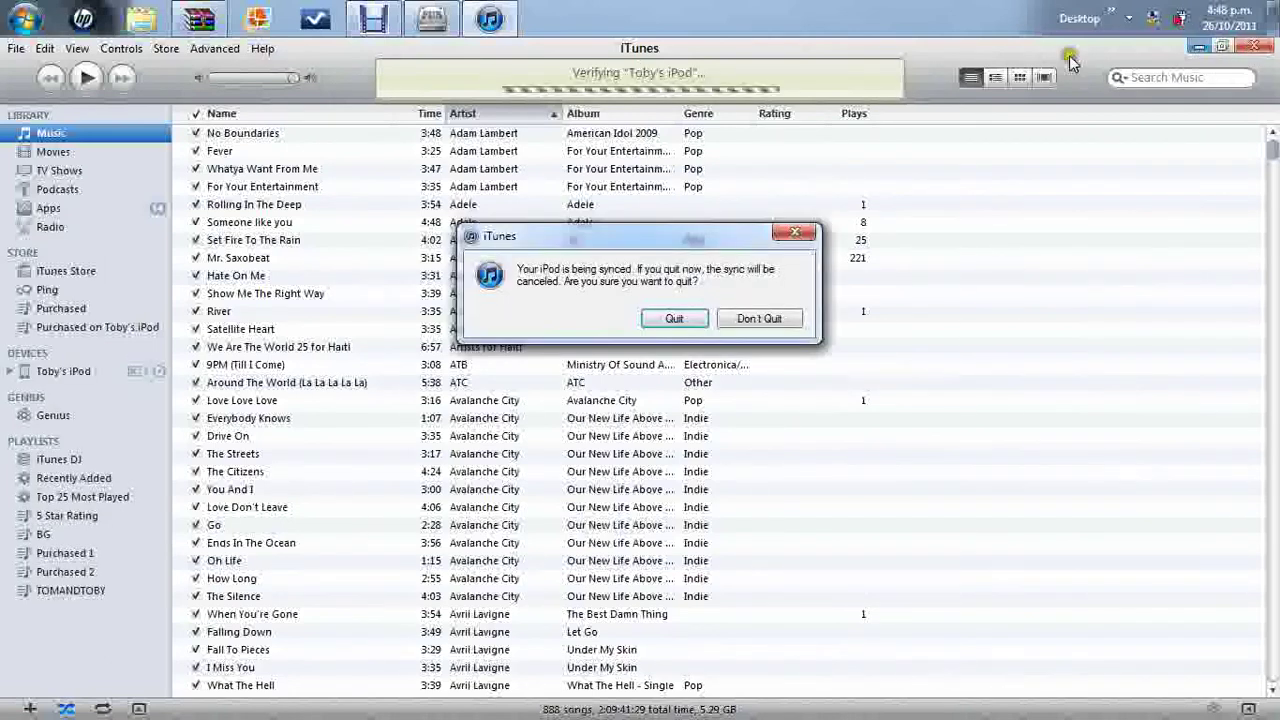
pyautogui.click(692, 314)
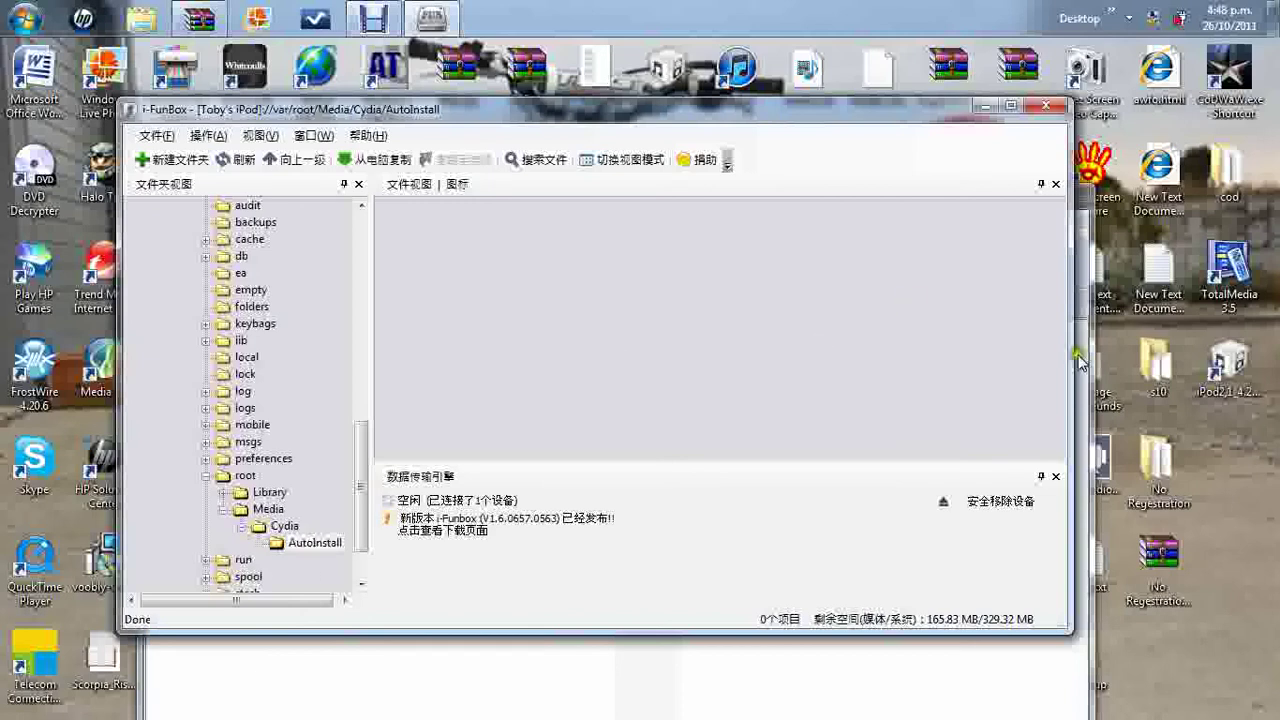
# Open No Regestration.zip and position its WinRAR window beside i-FunBox
pyautogui.doubleClick(1152, 558)
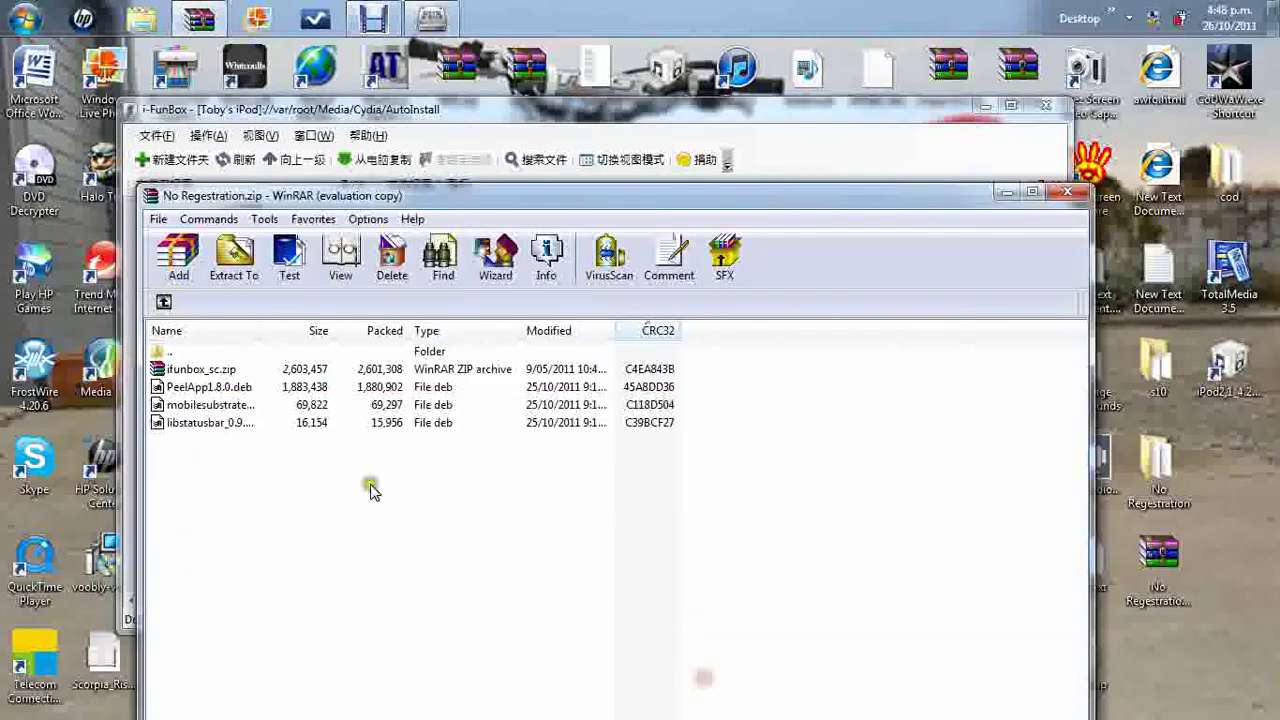
pyautogui.moveTo(352, 200); pyautogui.dragTo(466, 514)
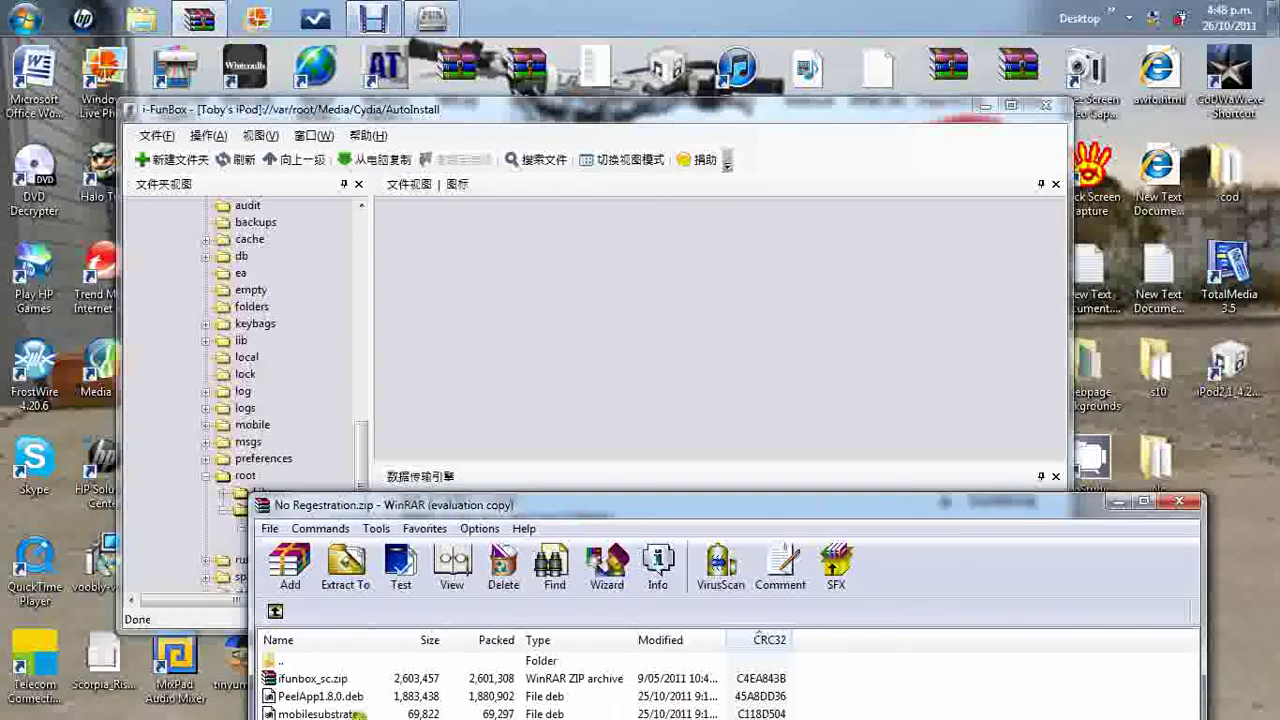
pyautogui.moveTo(375, 522); pyautogui.dragTo(455, 400)
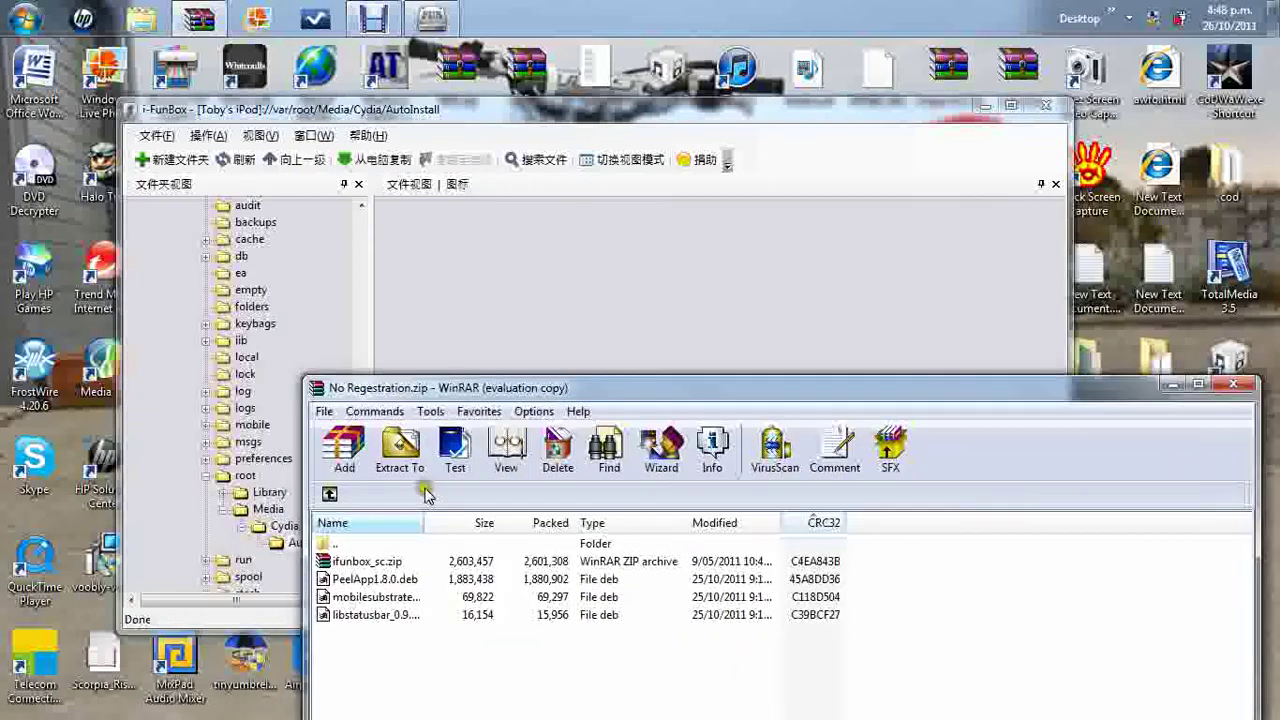
# Drag PeelApp1.8.0.deb, mobilesubstrate and libstatusbar into the iPod's AutoInstall folder
pyautogui.click(402, 579)
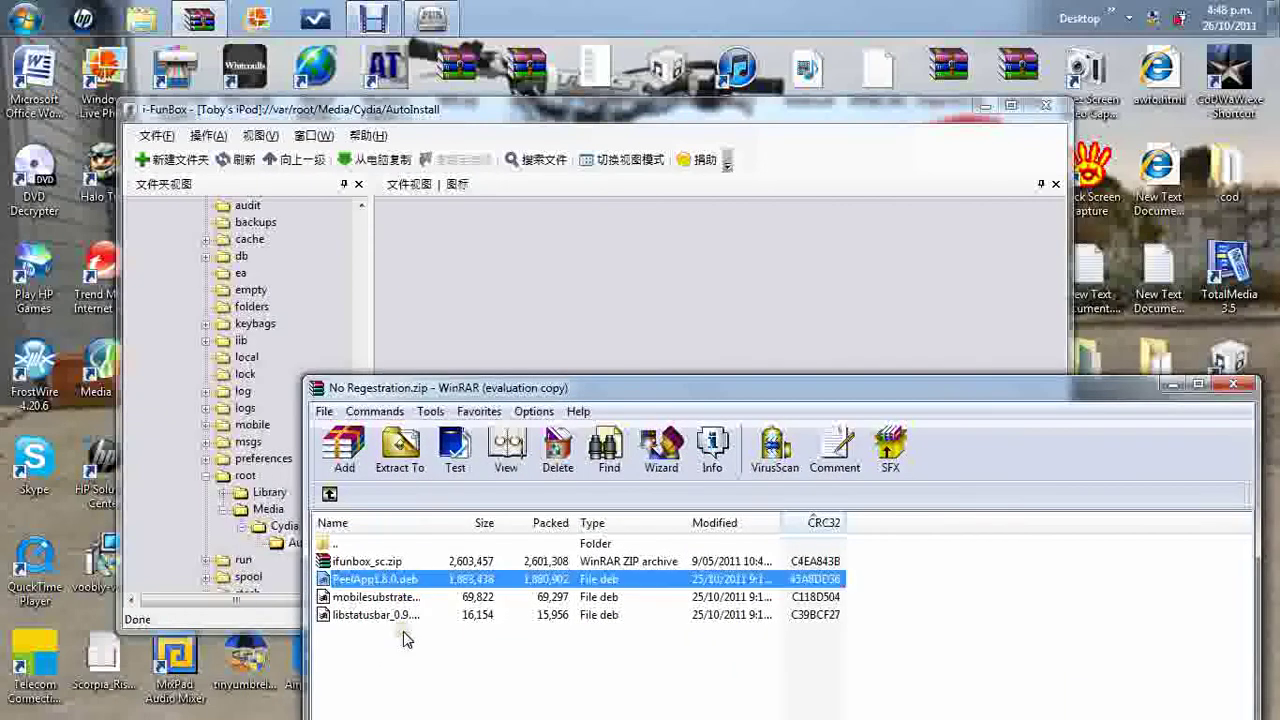
pyautogui.click(393, 600)
pyautogui.click(391, 614)
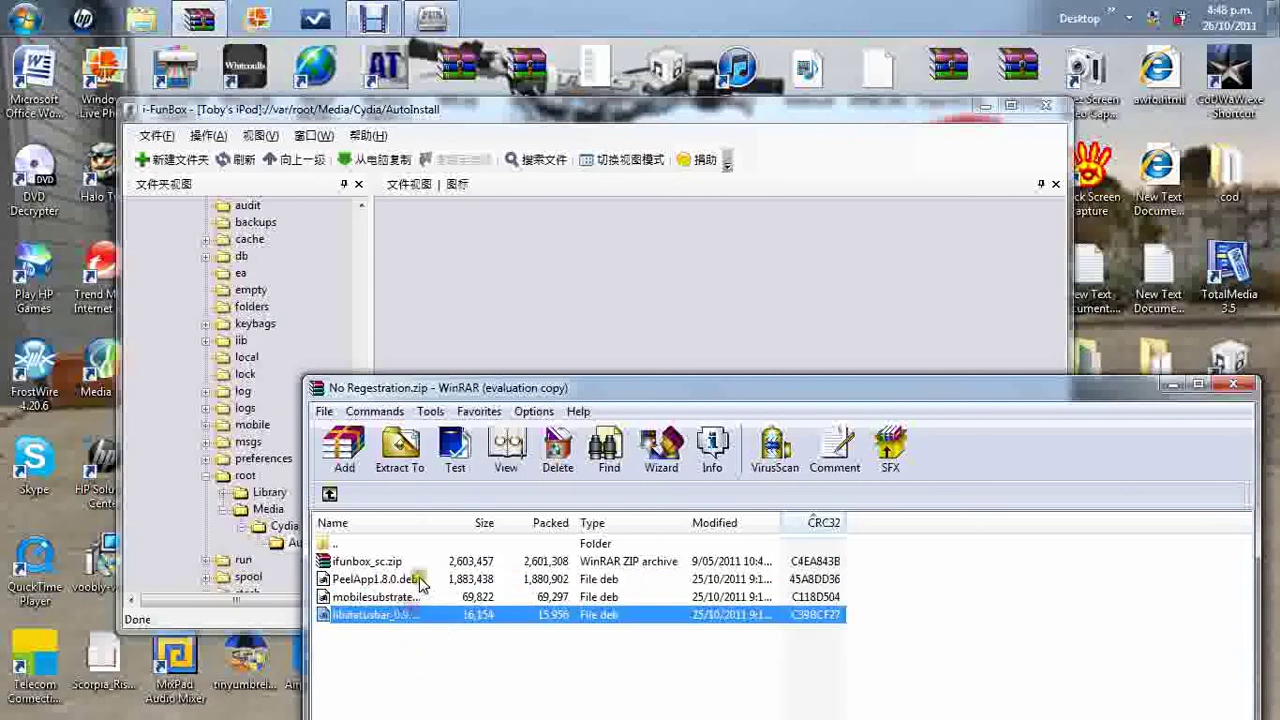
pyautogui.keyDown('shift'); pyautogui.click(420, 582); pyautogui.keyUp('shift')
pyautogui.moveTo(425, 583); pyautogui.dragTo(630, 293)
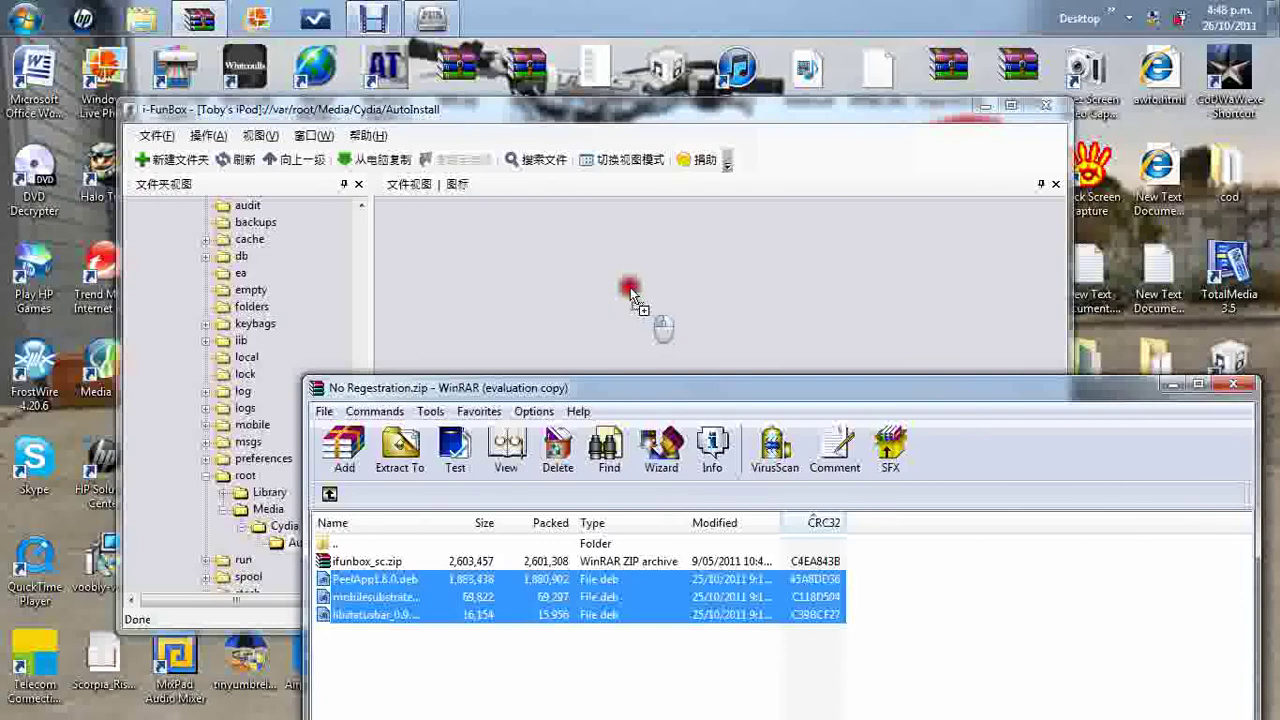
pyautogui.moveTo(630, 293); pyautogui.dragTo(630, 293)
# Refresh AutoInstall via Cydia to show the three copied .deb files, then close i-FunBox
pyautogui.click(640, 118)
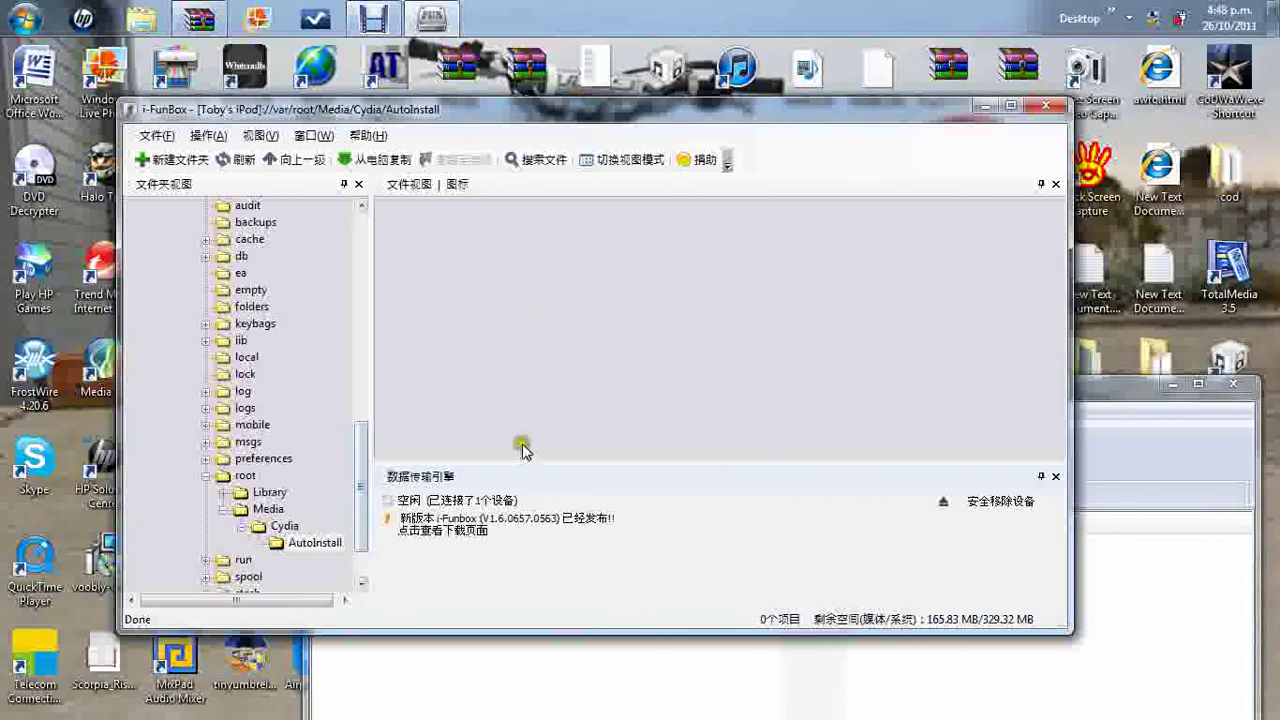
pyautogui.click(287, 535)
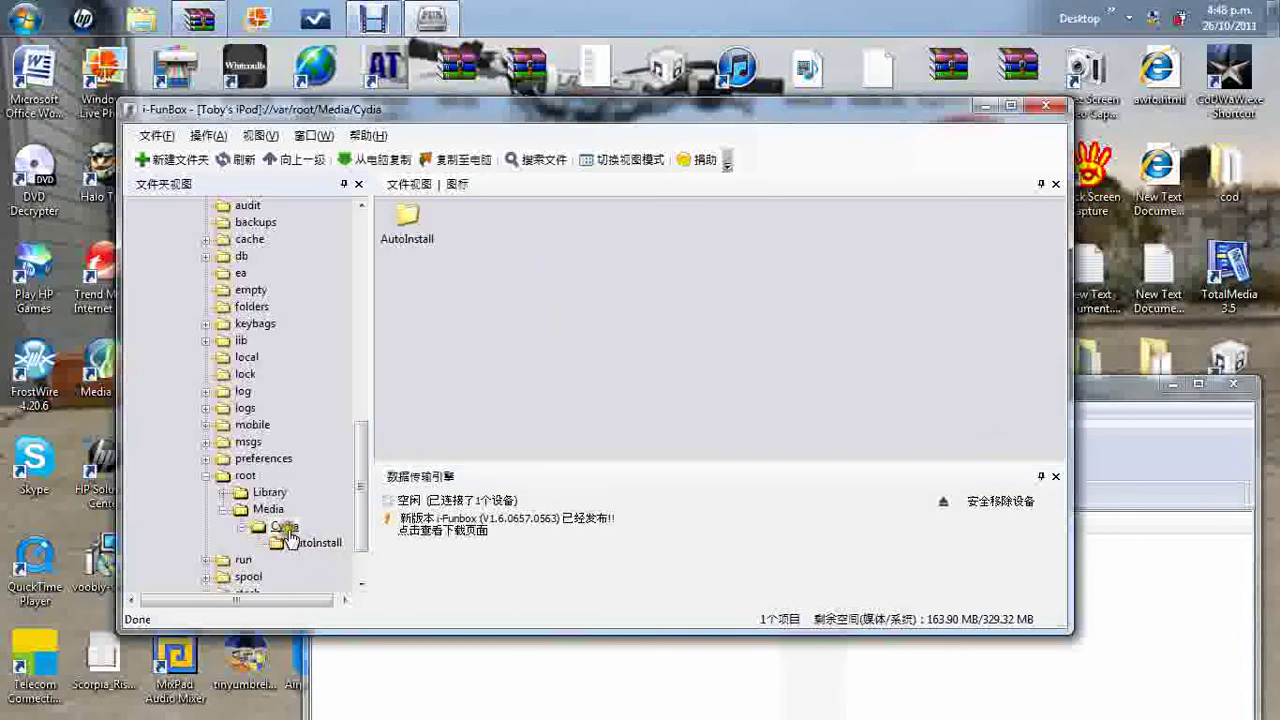
pyautogui.click(297, 545)
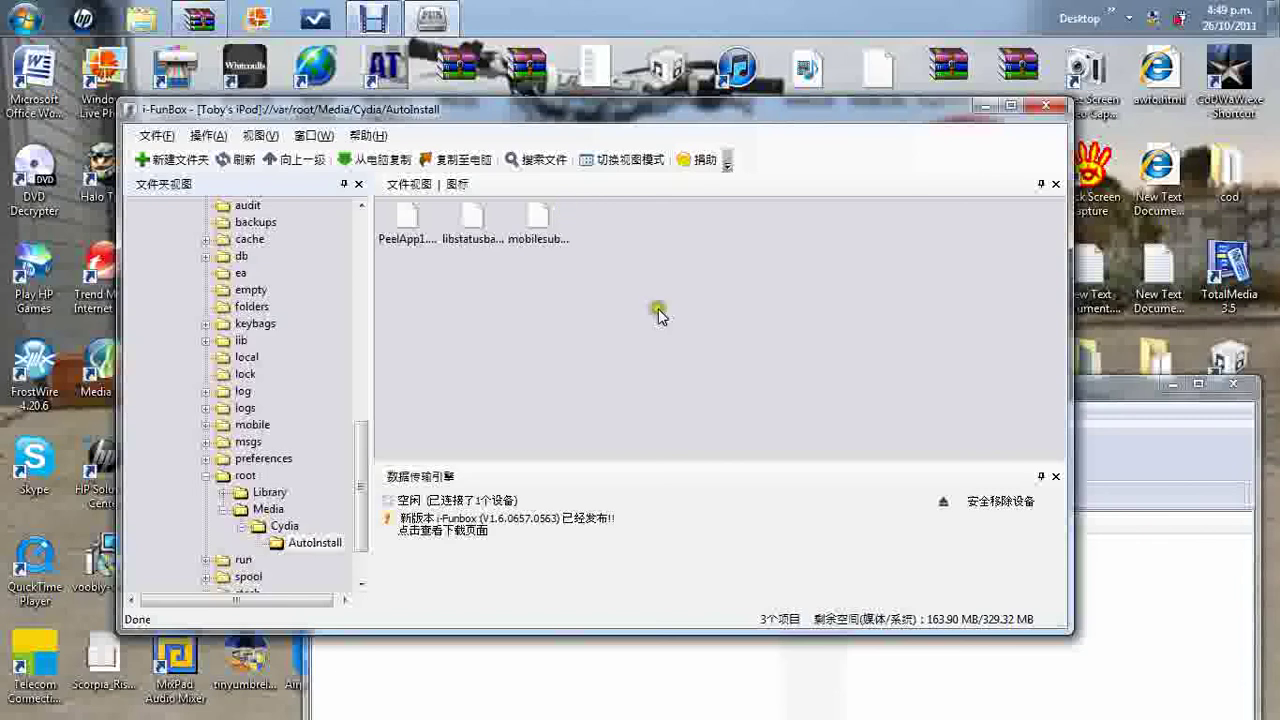
pyautogui.click(1046, 105)
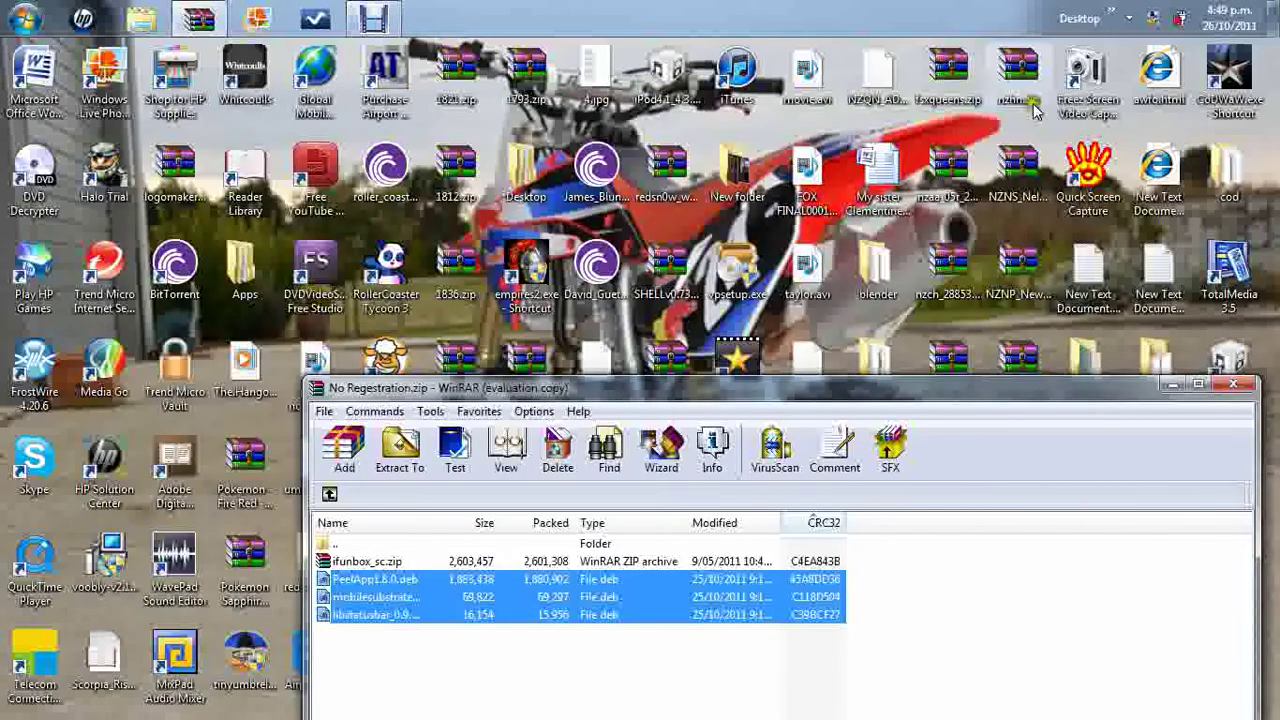
# Close the WinRAR archive, keep Debut Video Capture minimized, then bring up Windows Media Player
pyautogui.click(1240, 385)
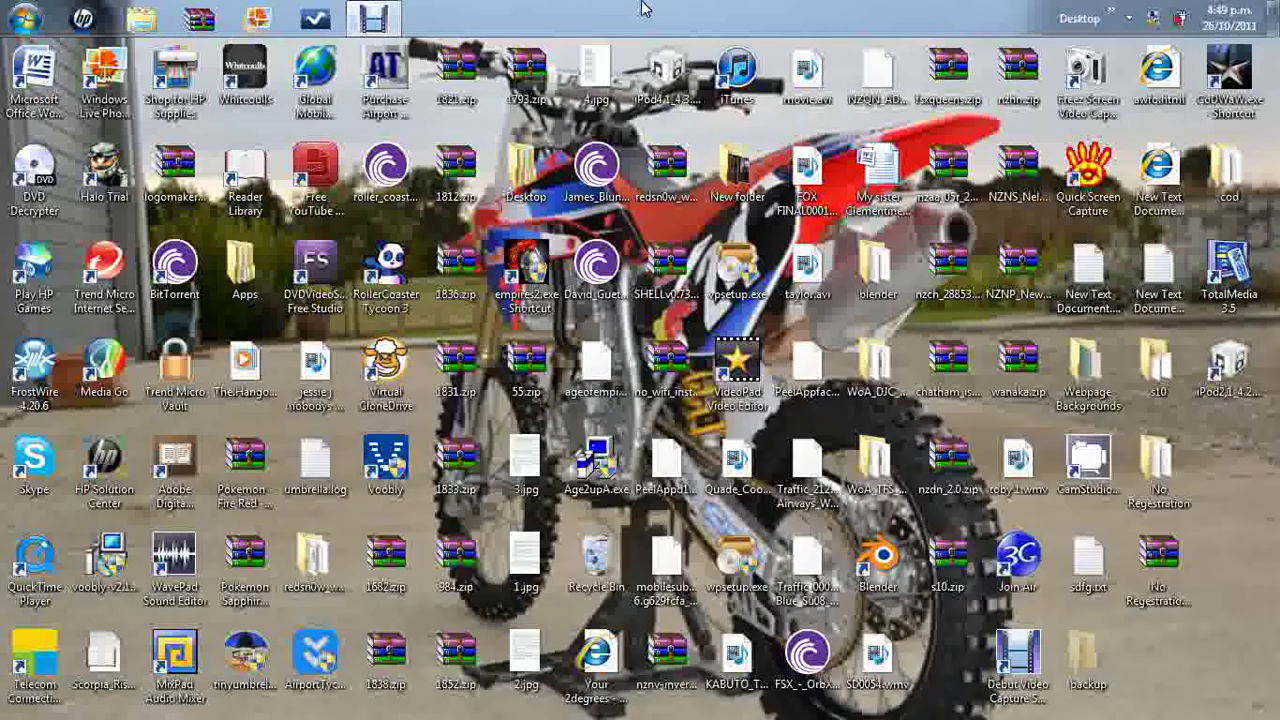
pyautogui.click(374, 18)
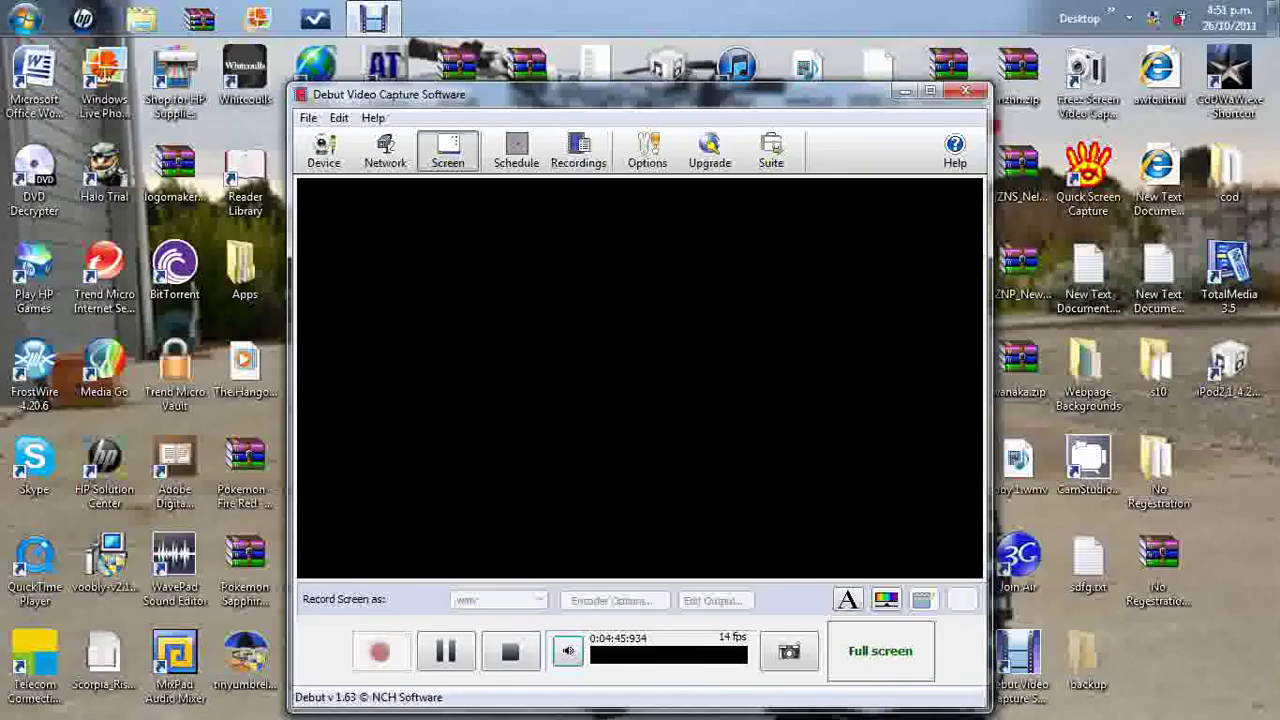
pyautogui.click(905, 91)
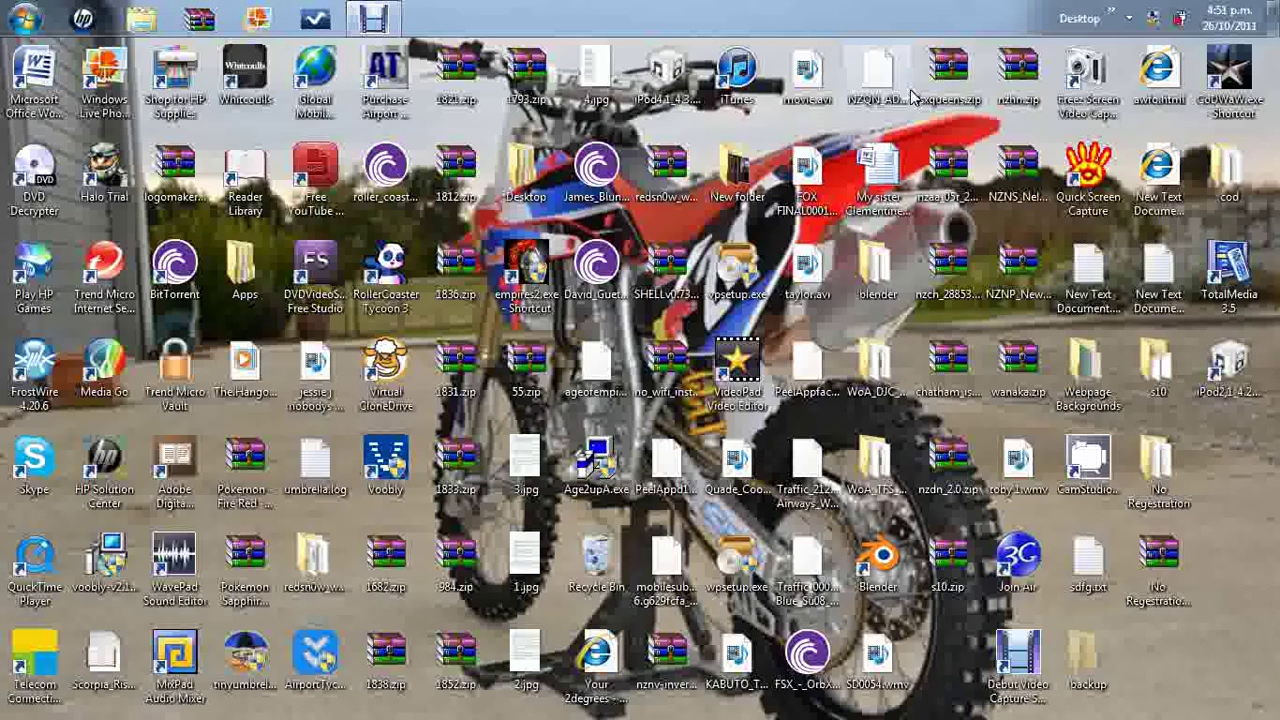
pyautogui.click(374, 18)
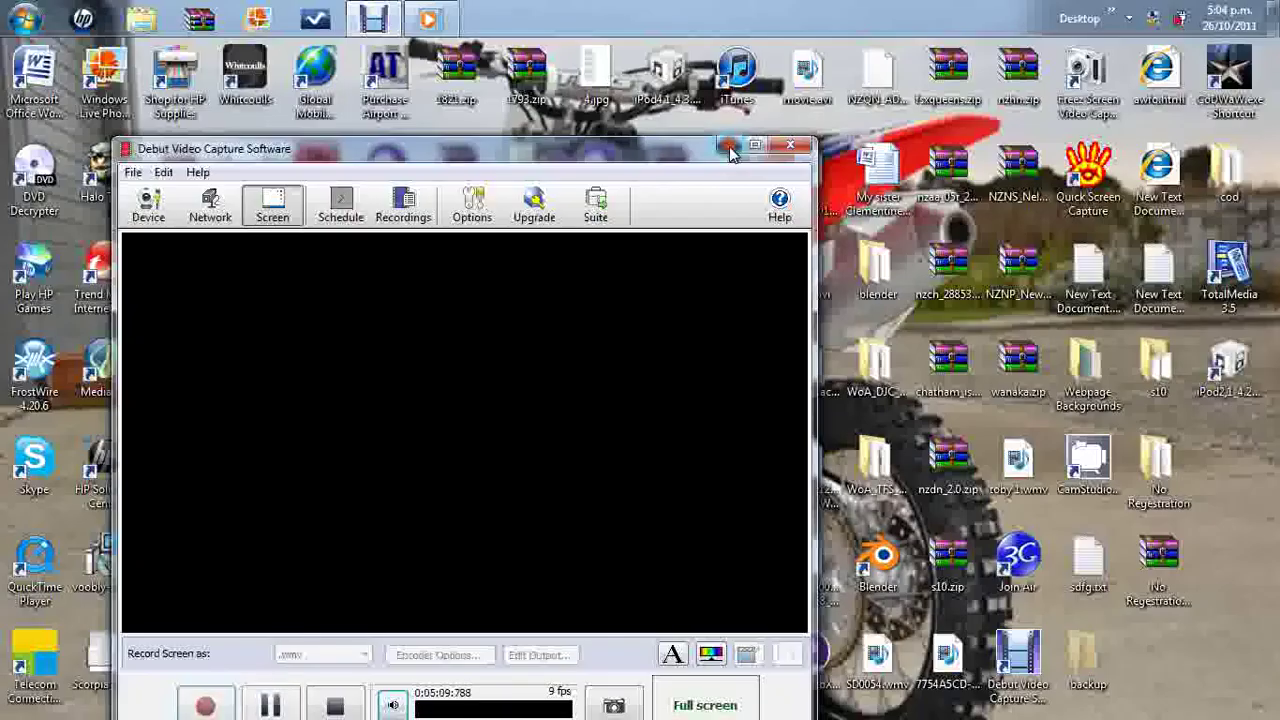
pyautogui.click(729, 147)
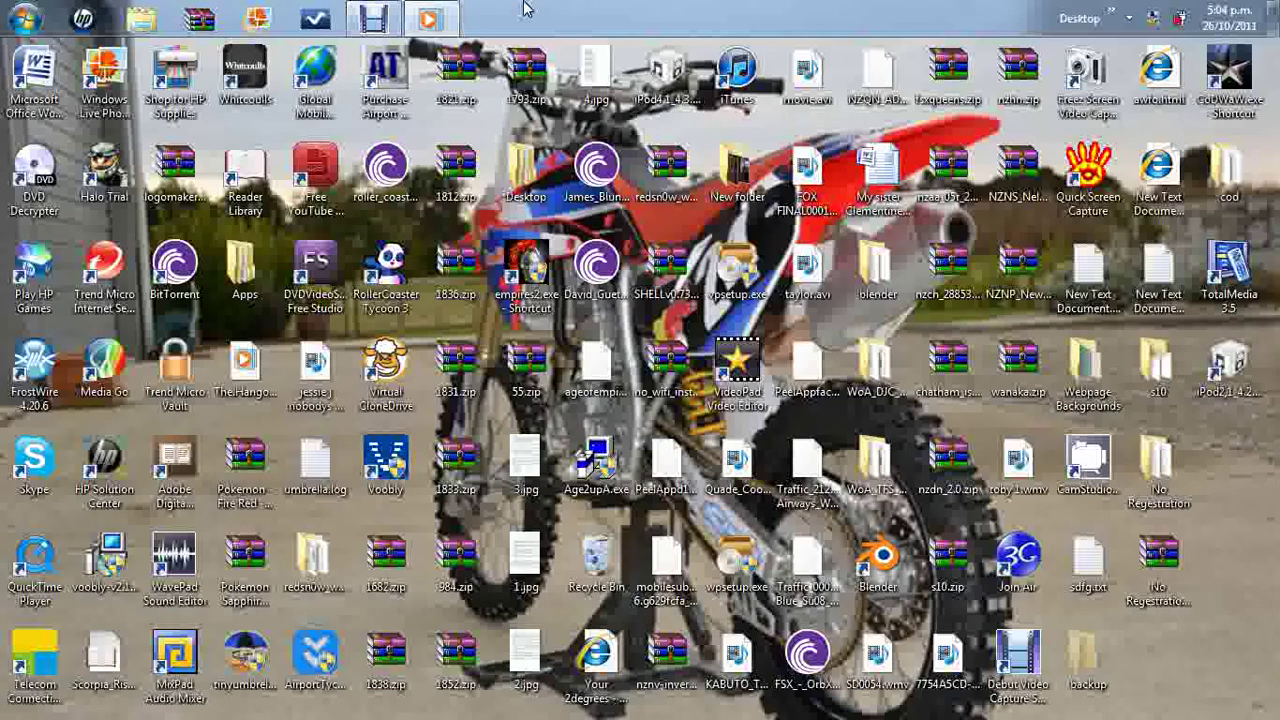
pyautogui.click(430, 18)
# Watch the recorded iPod screen video through, then close the player and return to Debut Video Capture
pyautogui.moveTo(166, 571)
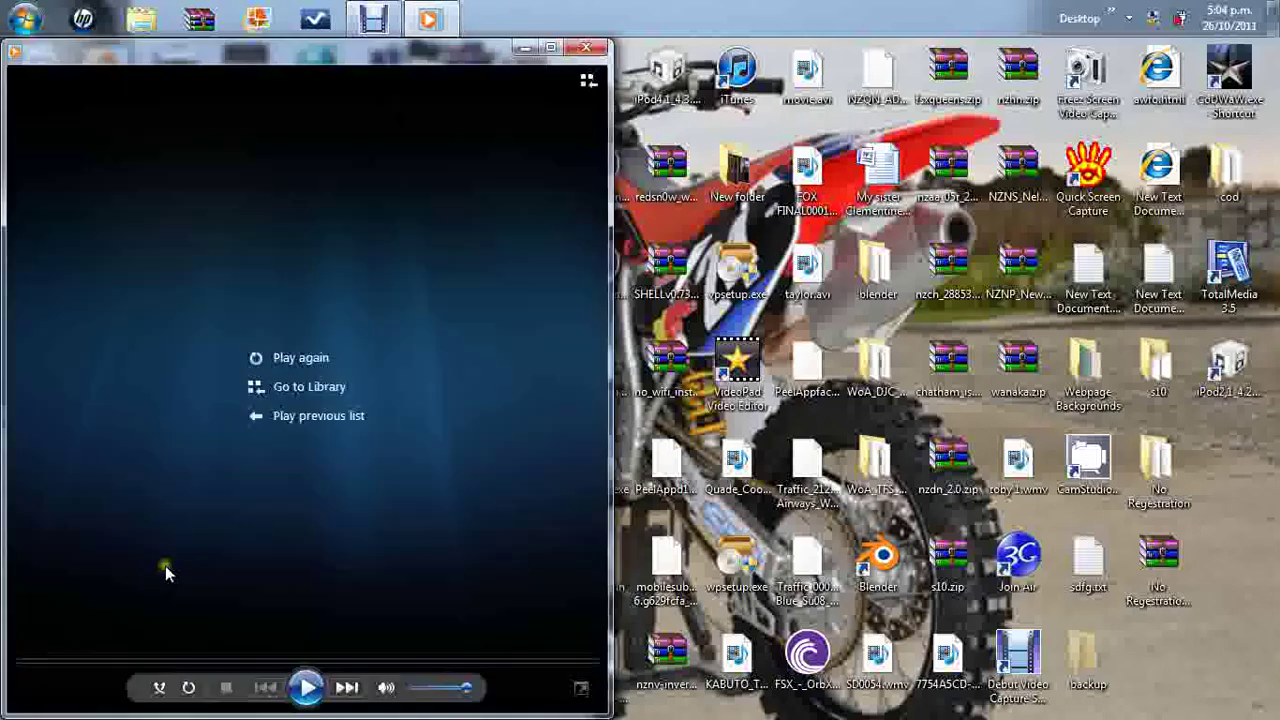
pyautogui.click(306, 686)
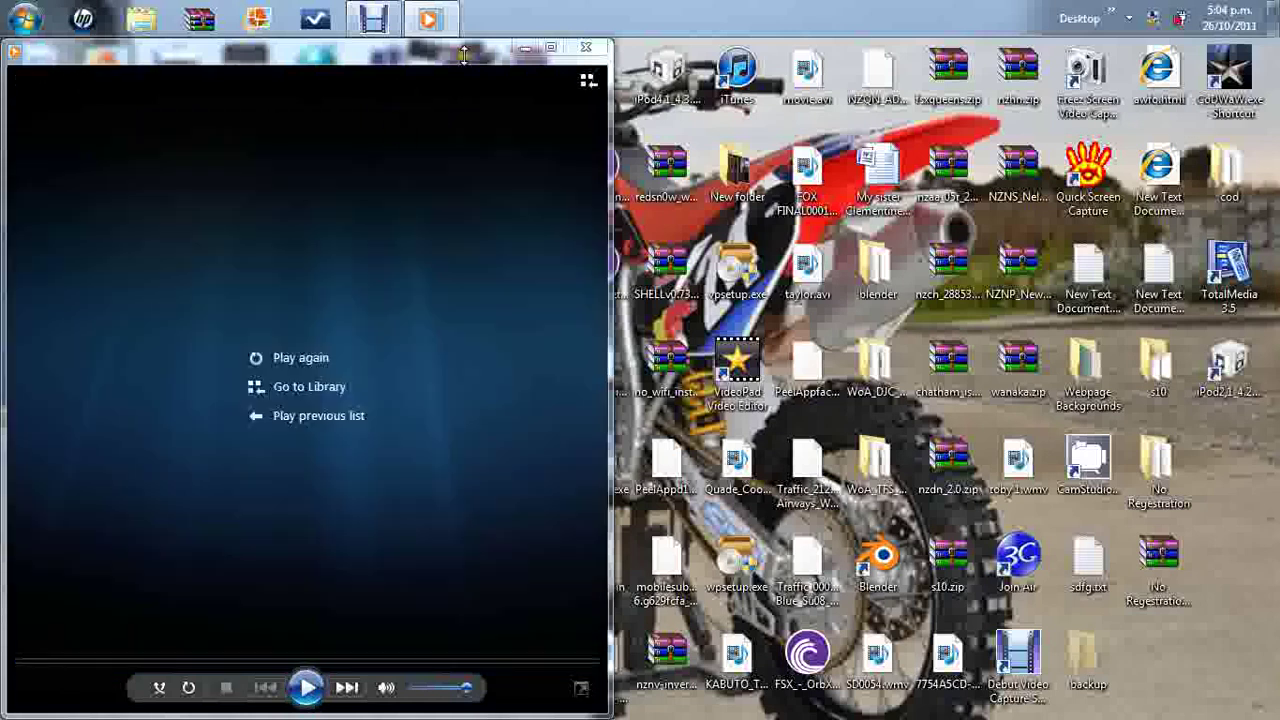
pyautogui.click(586, 48)
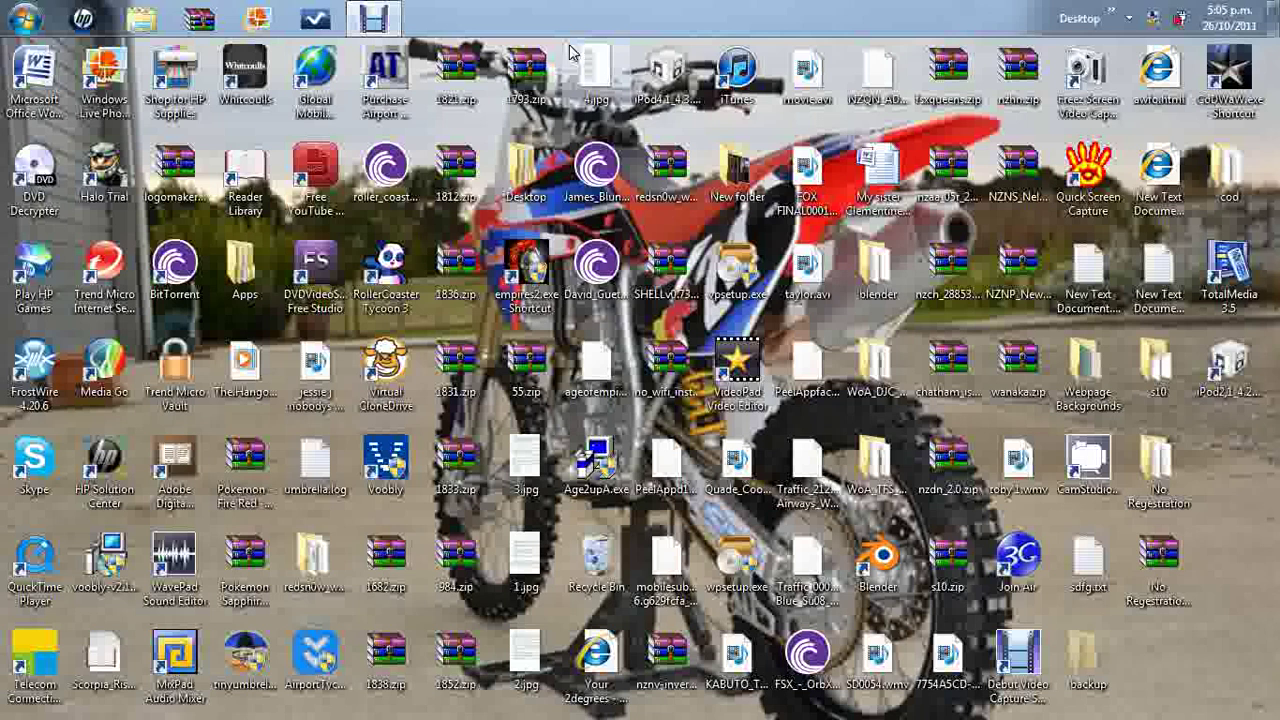
pyautogui.click(372, 18)
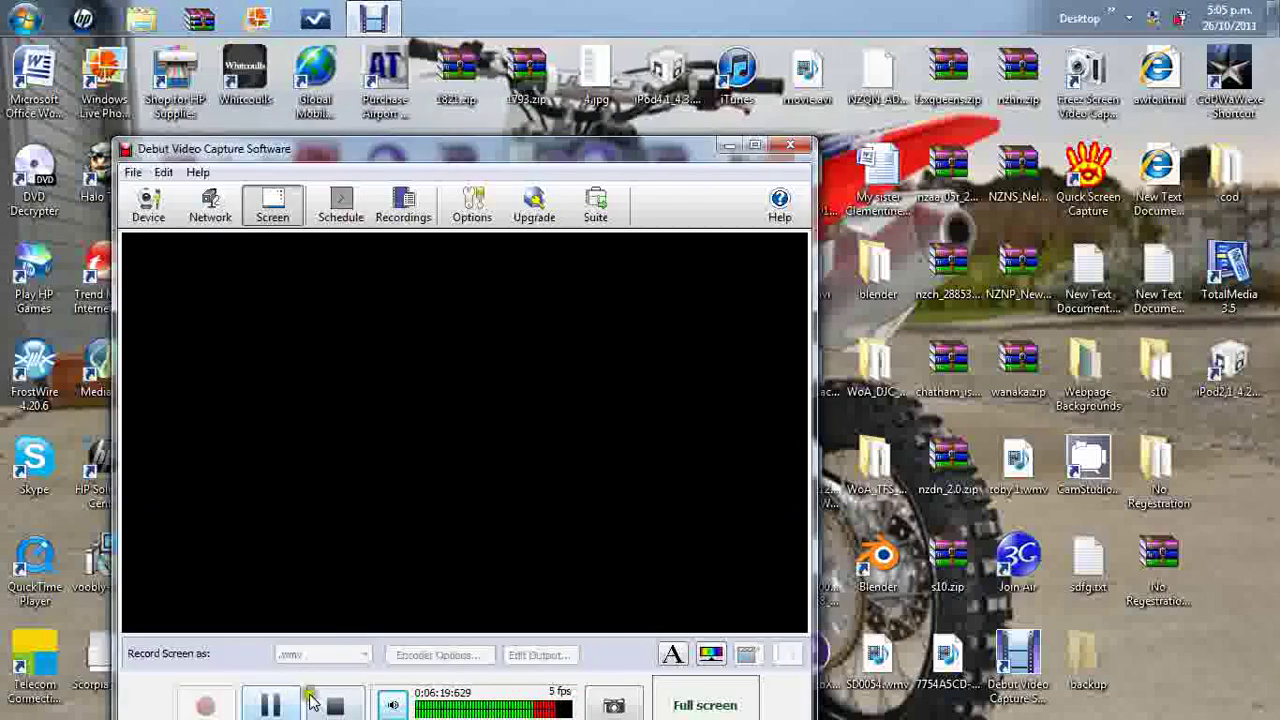